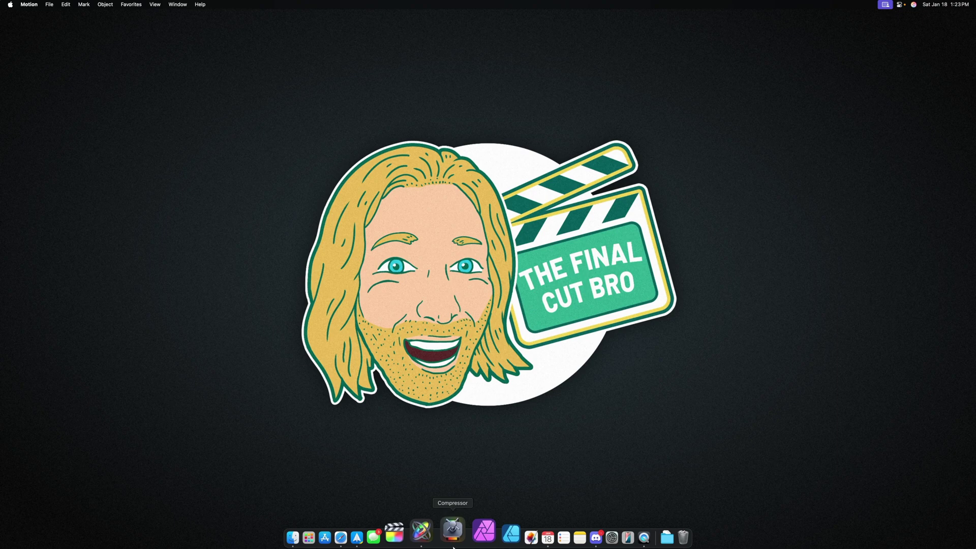
Step: Launch Motion and start a new Final Cut Title project from the Project Browser
left_click(438, 530)
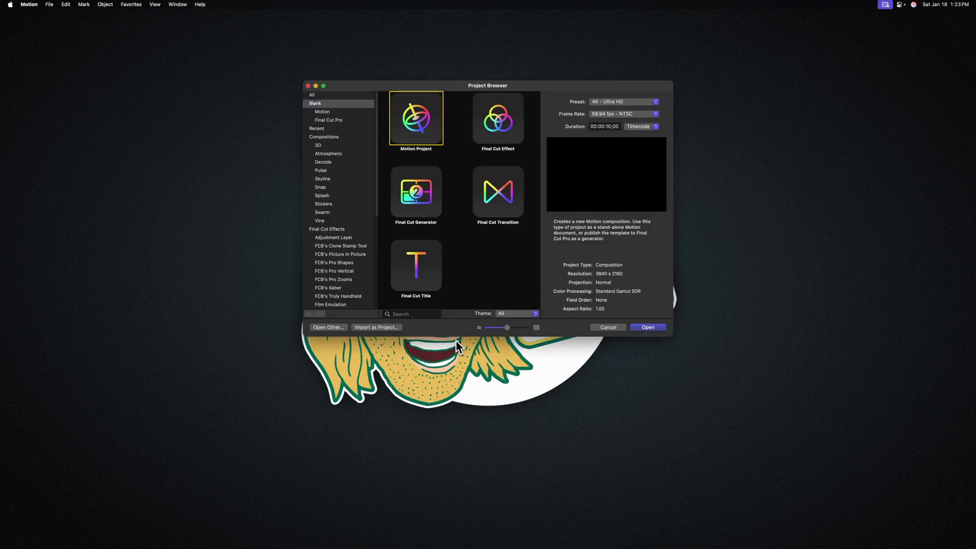
left_click(49, 5)
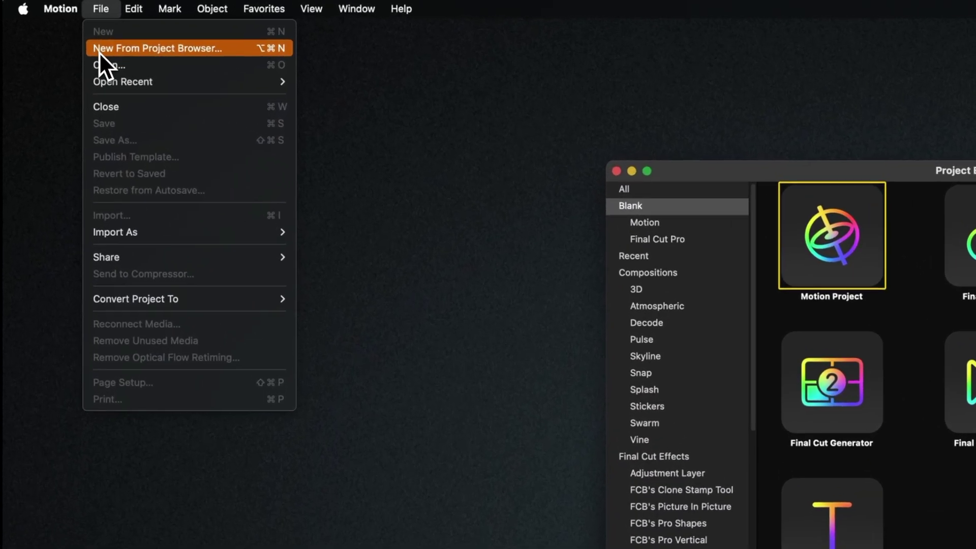
left_click(99, 52)
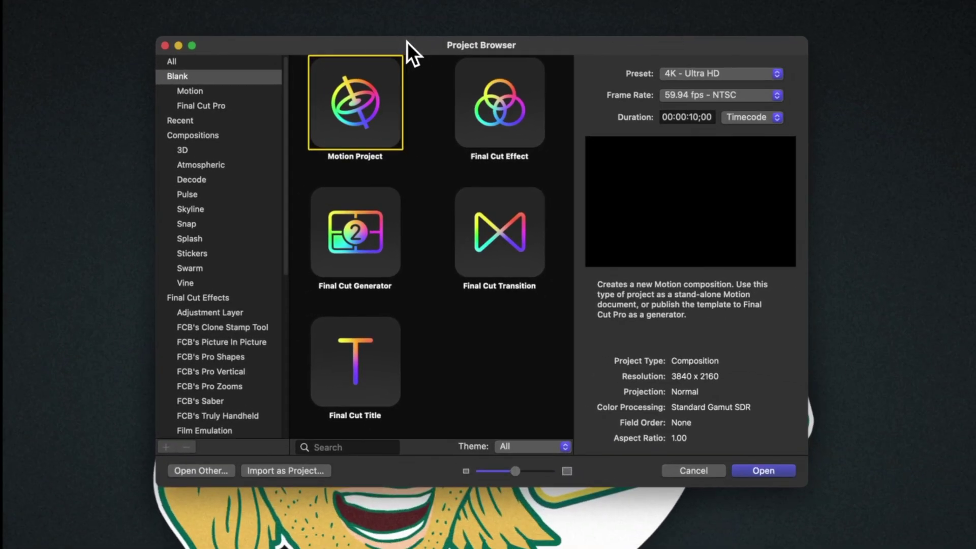
left_click(383, 366)
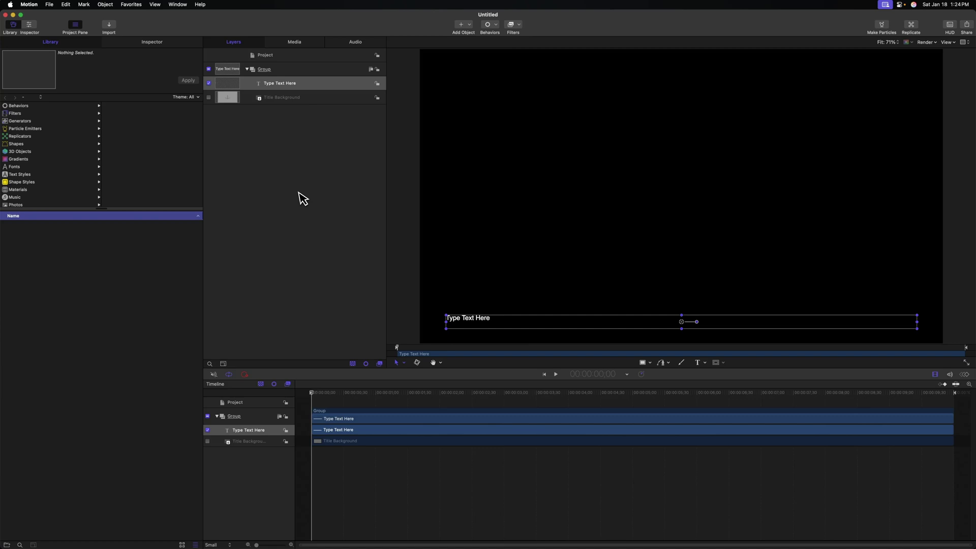
Step: Delete the Type Text Here and Title Background placeholder layers
left_click(276, 102, "shift")
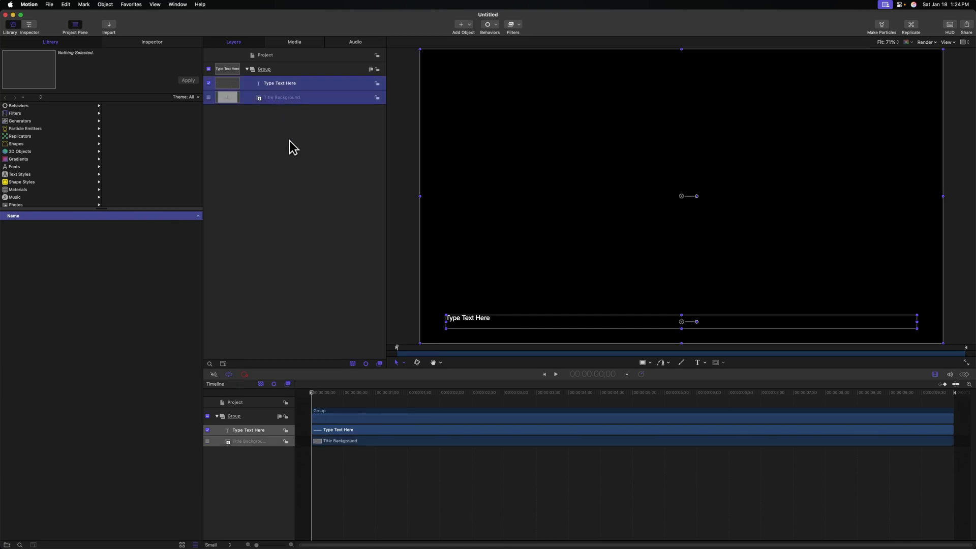
key("Delete")
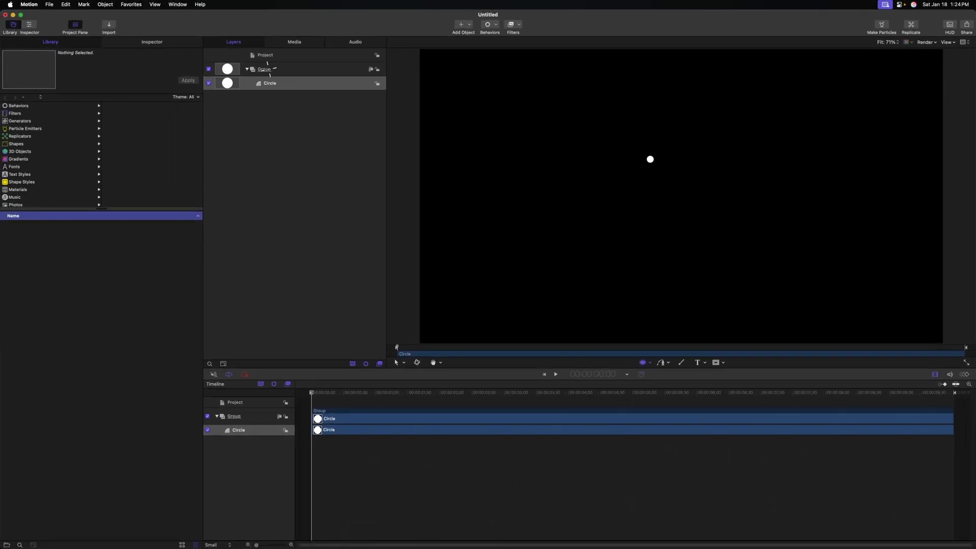
Step: Reset the Circle's Position parameter to 0, 0 px to centre it on the canvas
left_click(189, 41)
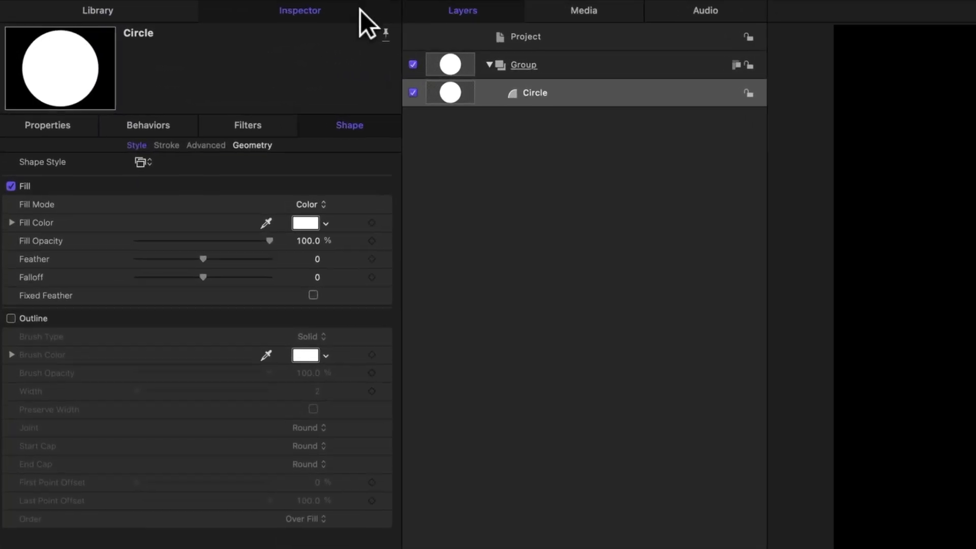
left_click(83, 124)
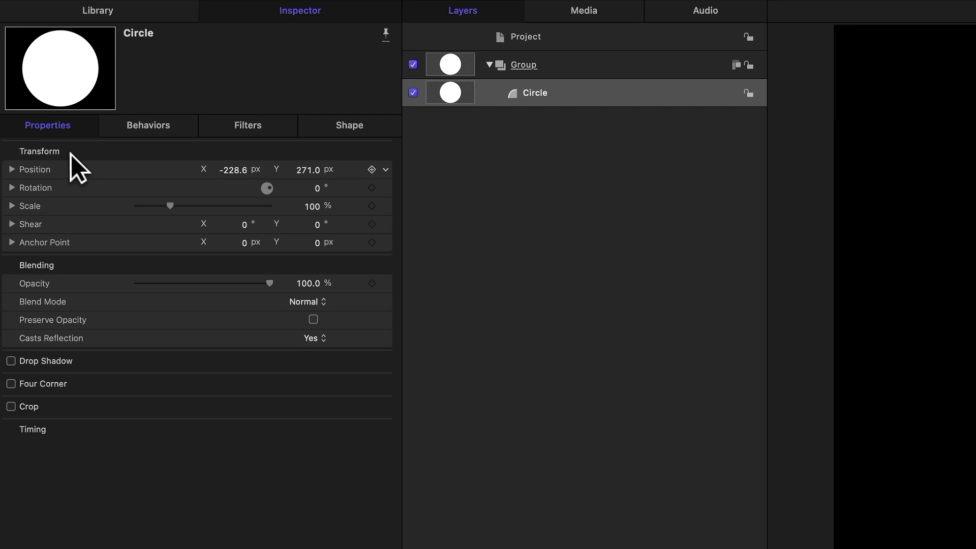
left_click(385, 171)
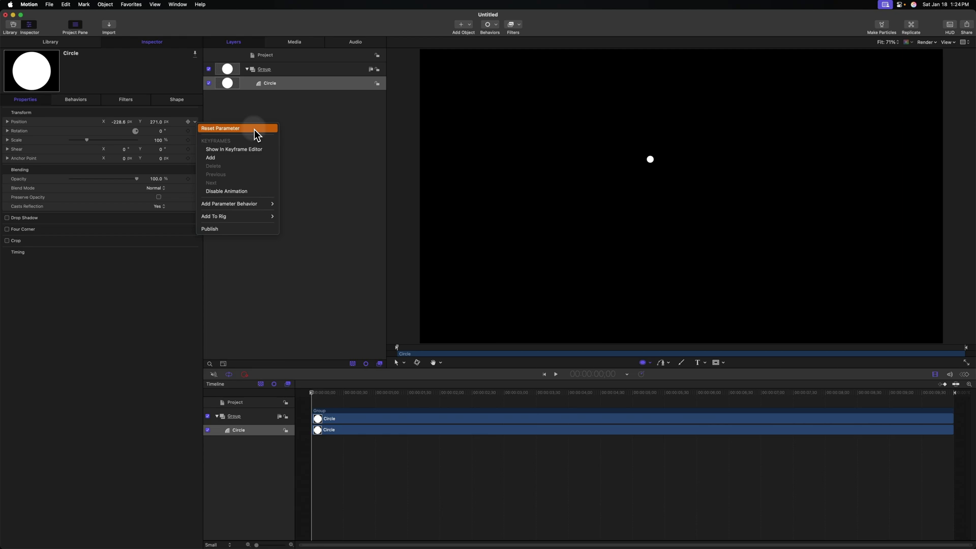
left_click(506, 186)
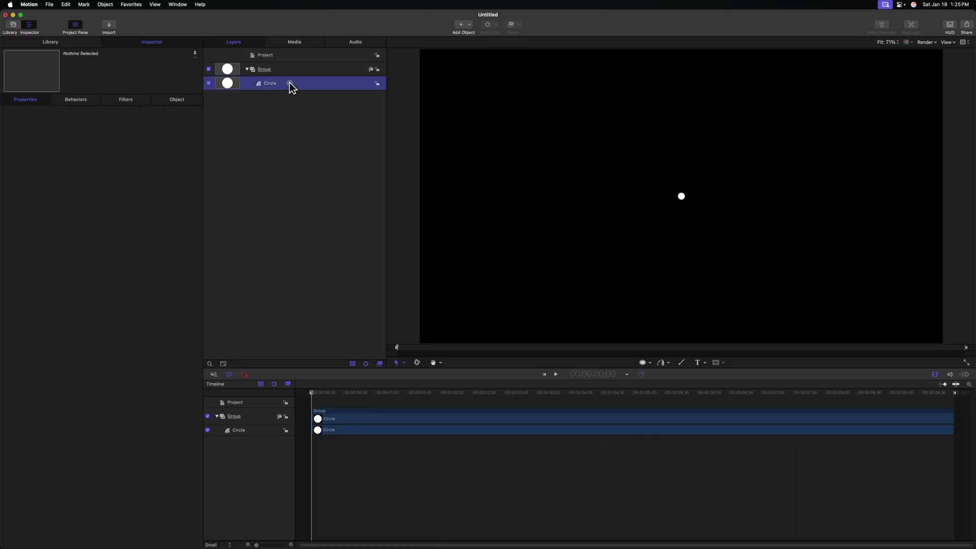
Step: Make the Circle outline-only by turning on Outline and turning off Fill
key("super+3")
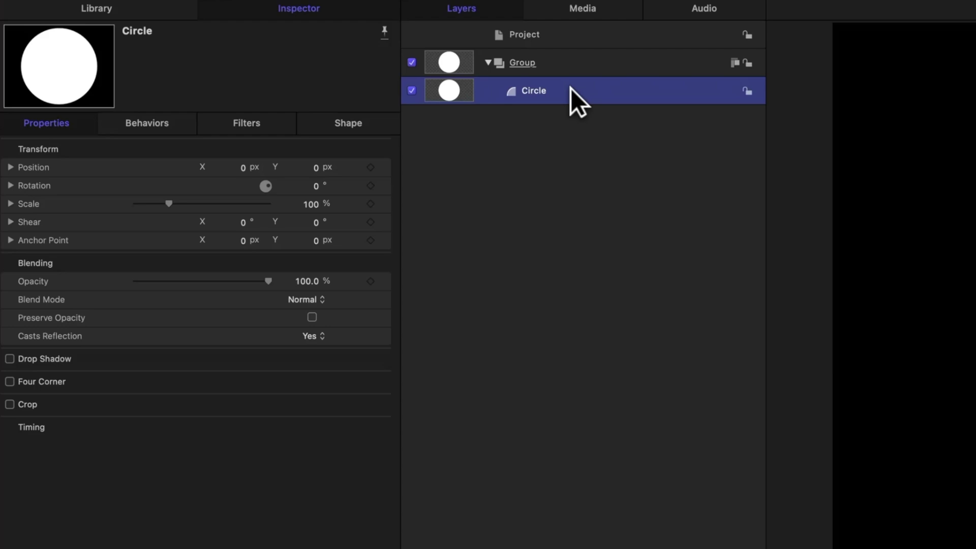
left_click(371, 122)
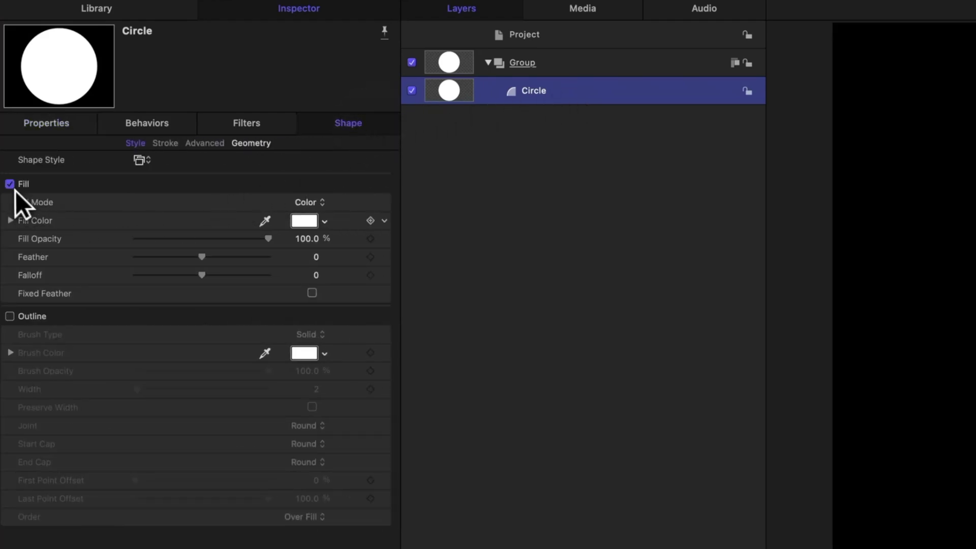
left_click(10, 317)
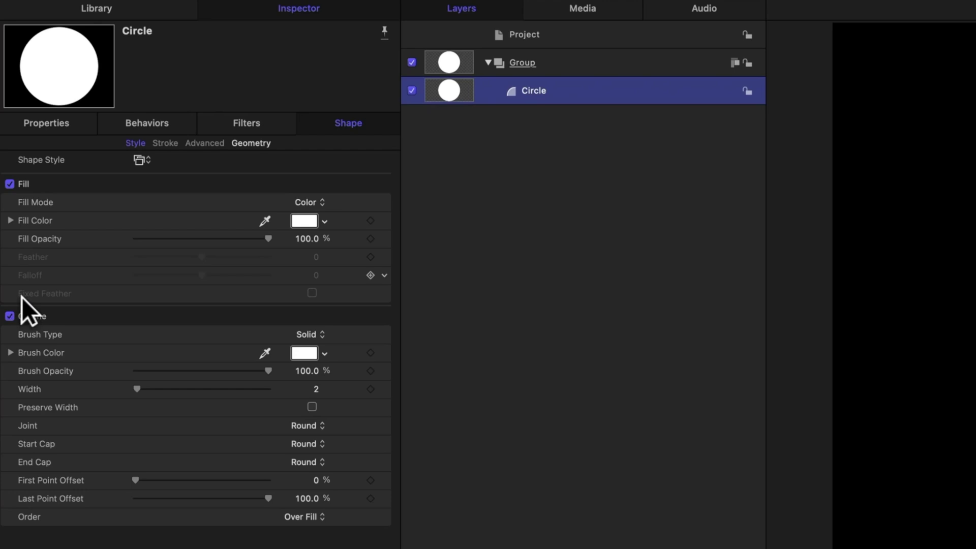
left_click(10, 184)
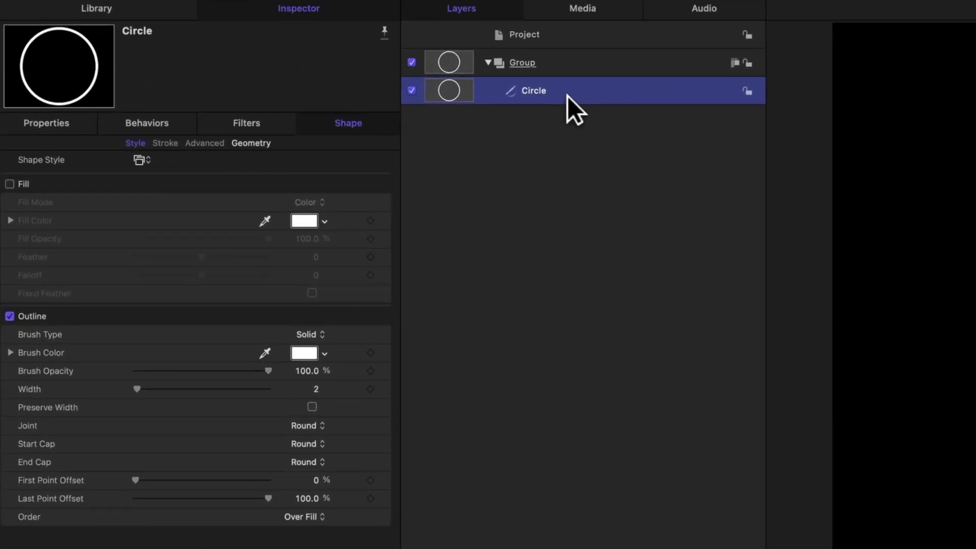
Step: Duplicate the Circle as 'Alpha Cutout', a filled disc with no outline
key("super+d")
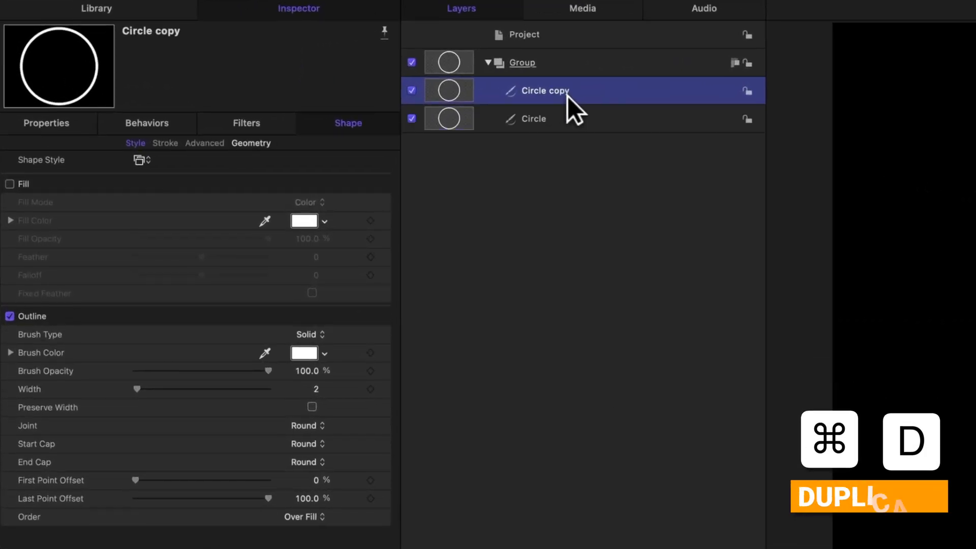
double_click(566, 93)
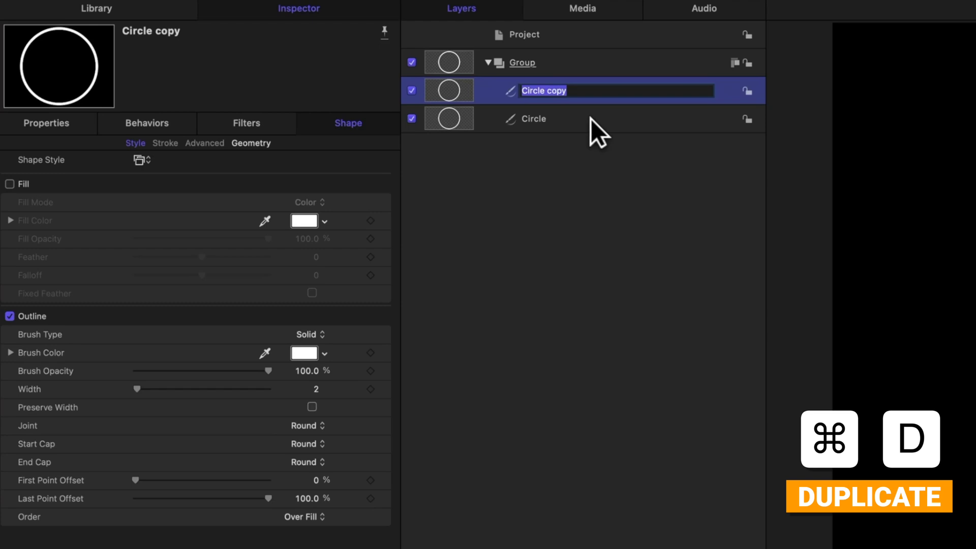
type("Alpha Cutout")
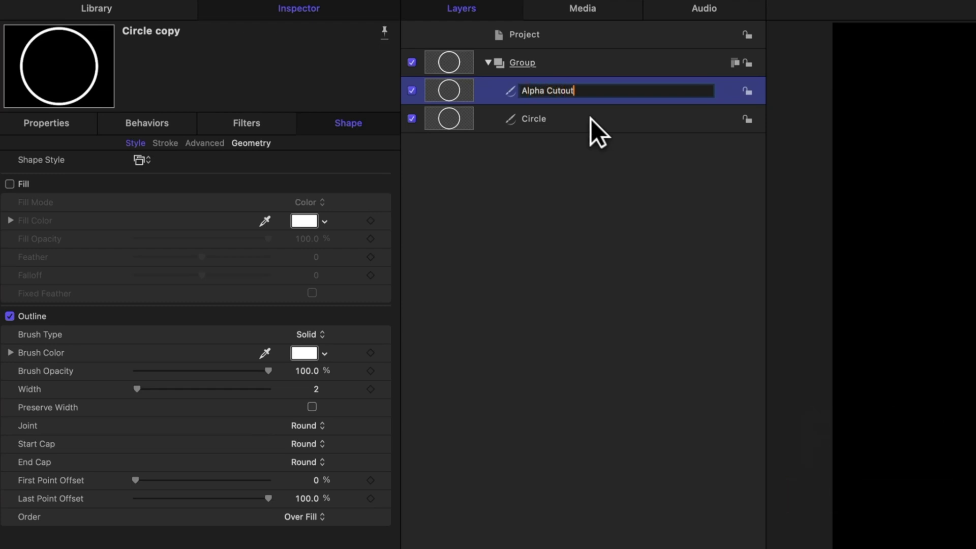
key("Return")
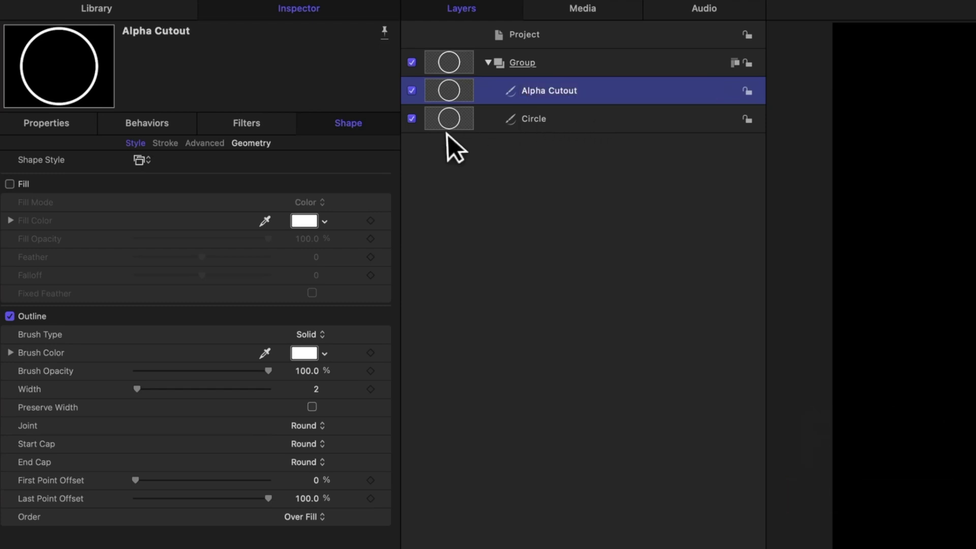
left_click(9, 316)
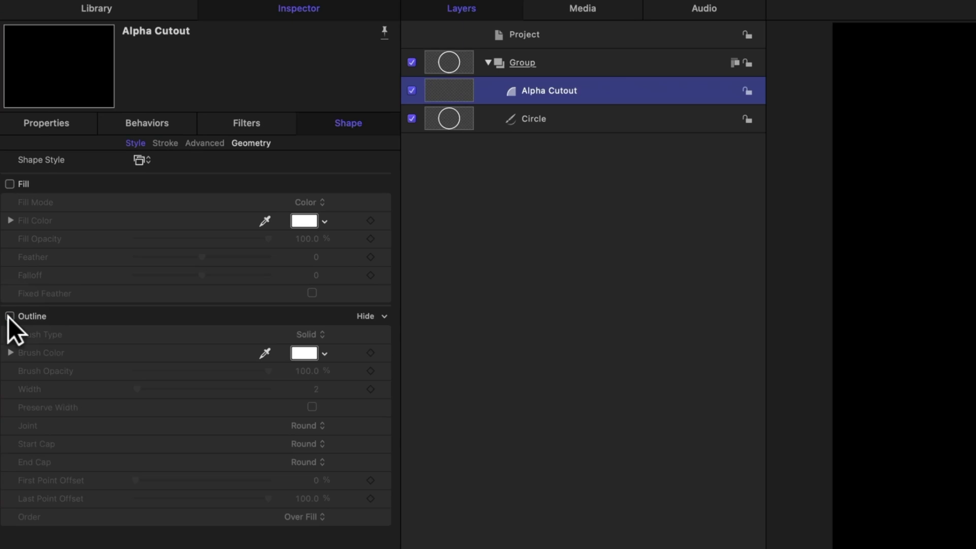
left_click(9, 184)
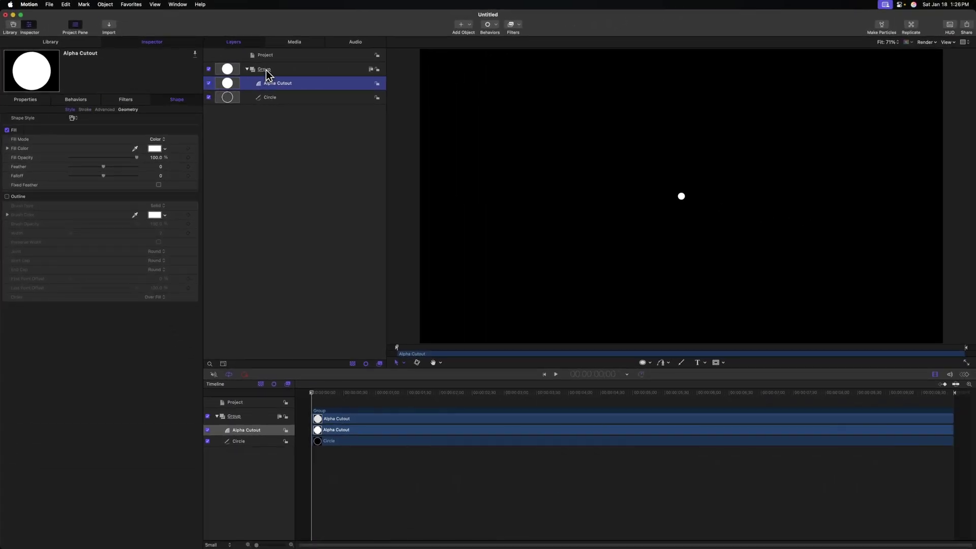
Step: Rename the Group to 'Circle 1'
left_click(266, 69)
left_click(267, 69)
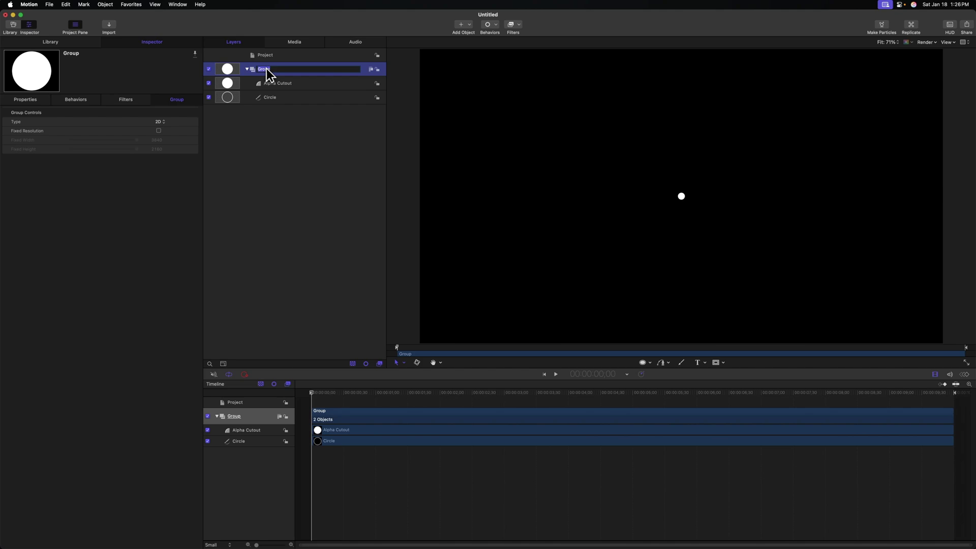
type("Circle 1")
key("Return")
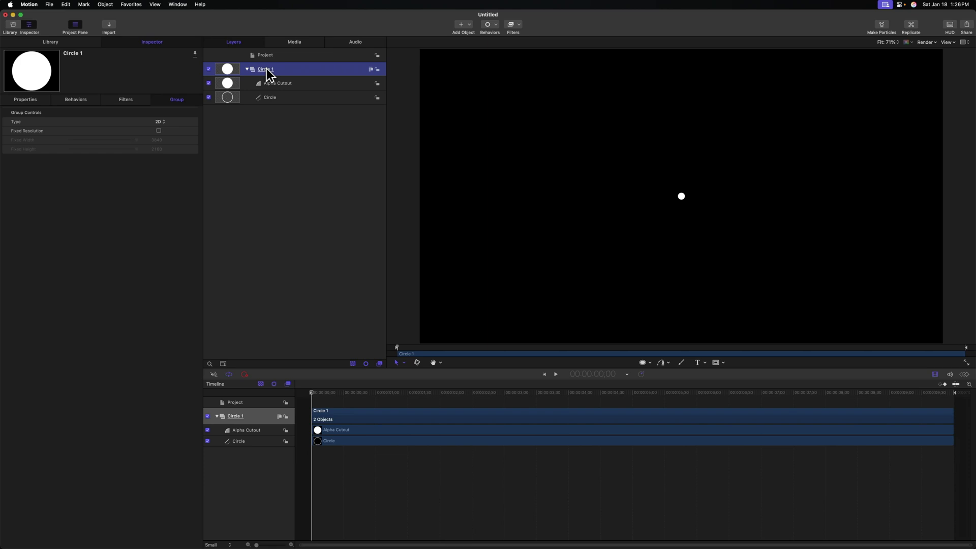
Step: Add an Overshoot parameter behavior to Circle 1's Scale
left_click(37, 99)
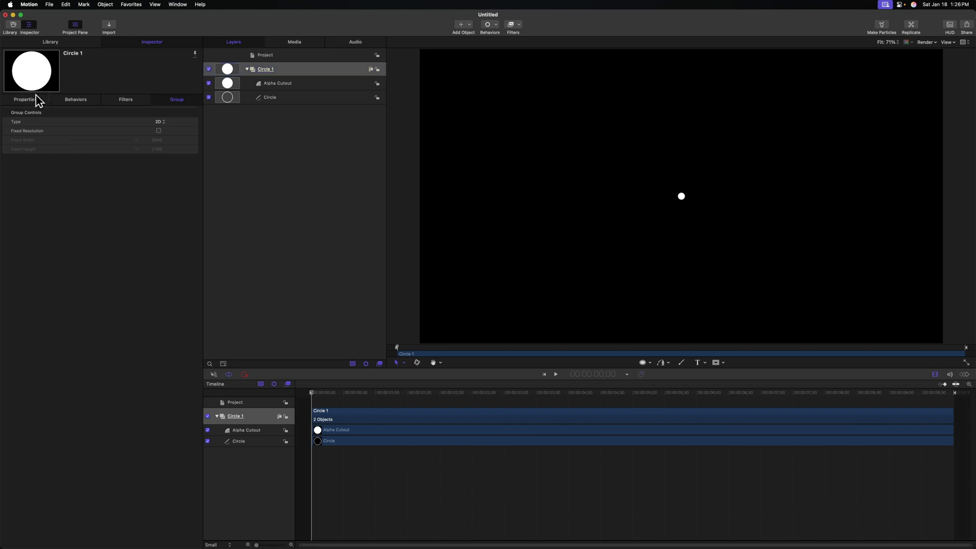
left_click(37, 99)
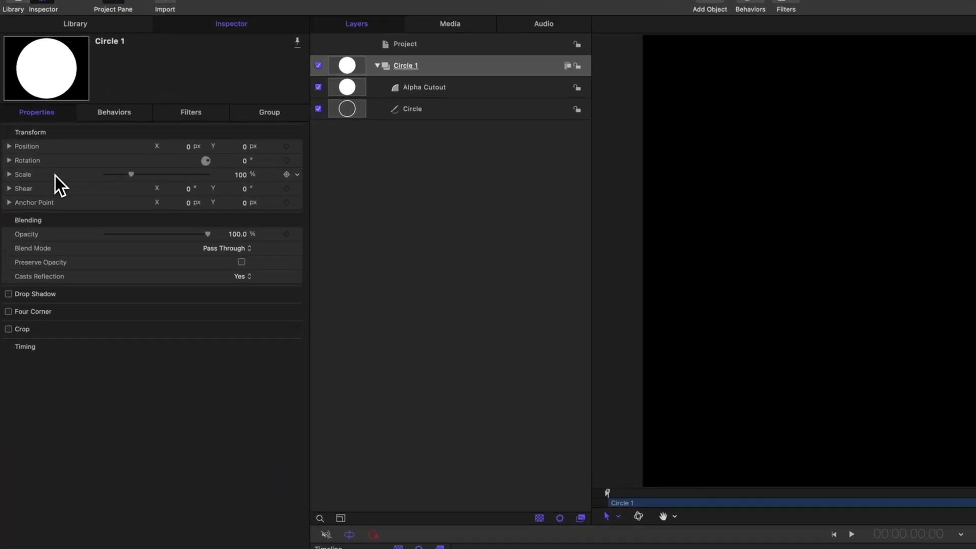
left_click(297, 175)
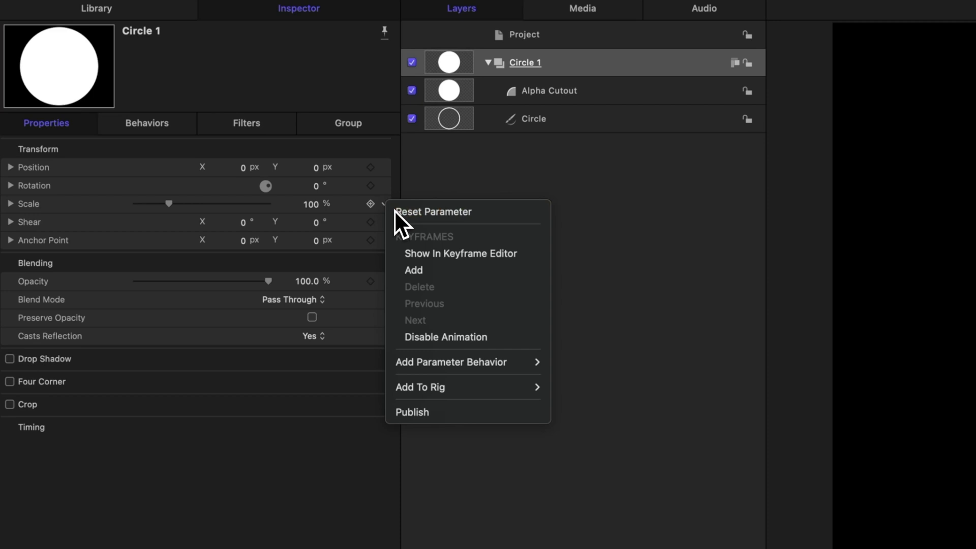
mouse_move(521, 365)
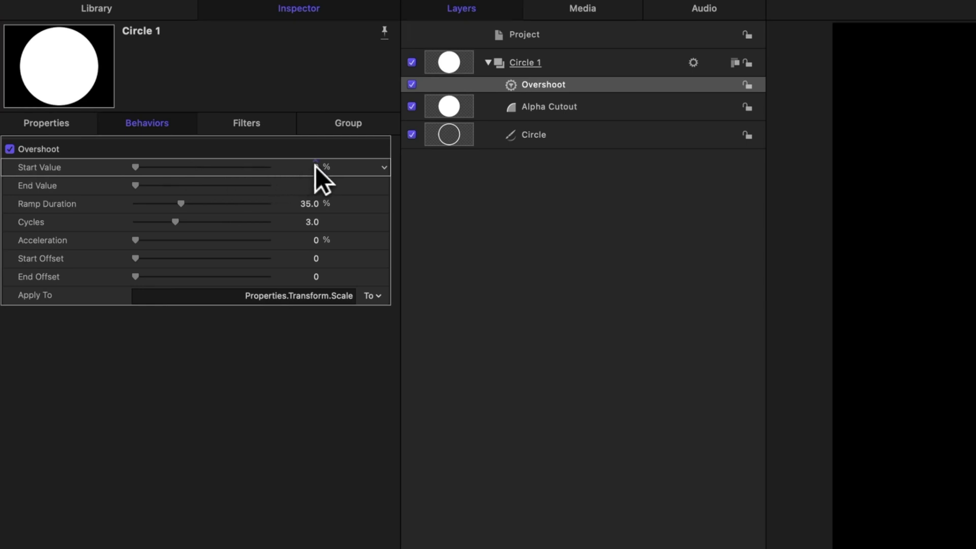
Step: Set the Overshoot start value to -100 and trim the behavior to end about half a second in
left_click(450, 67)
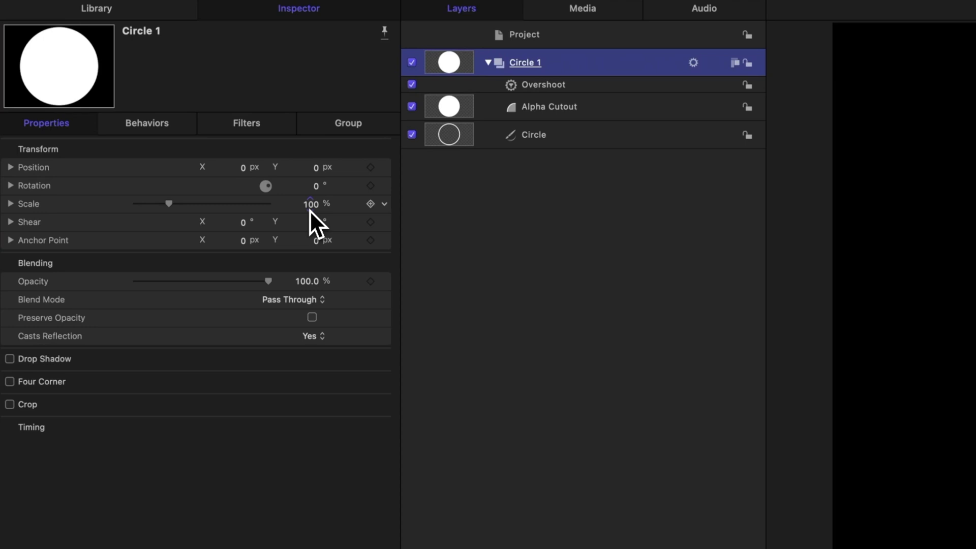
left_click(460, 84)
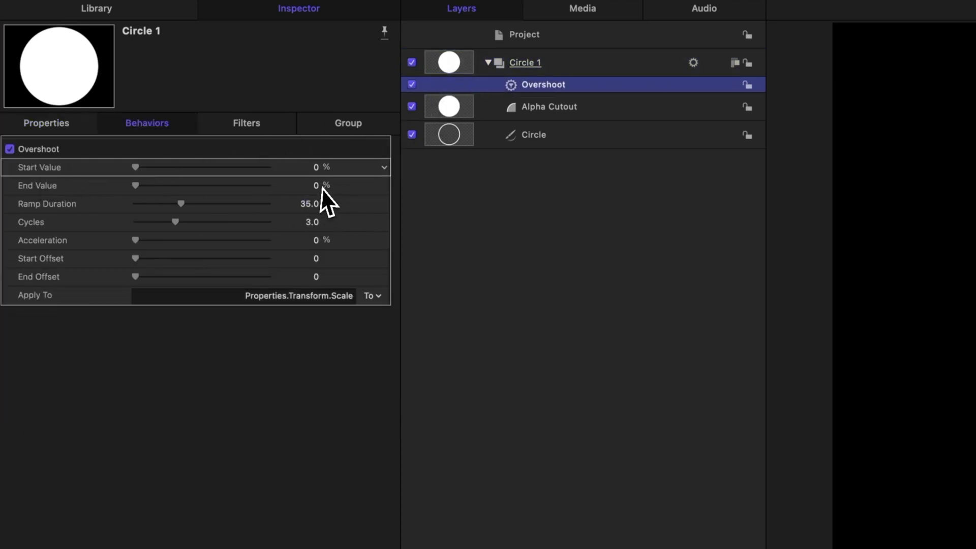
left_click(318, 167)
type("-100")
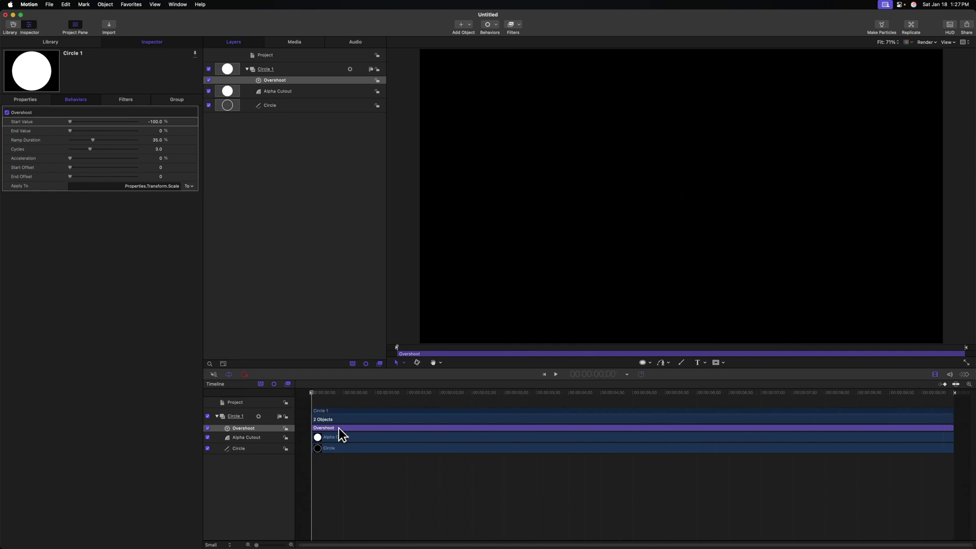
left_click_drag(336, 391, 306, 391)
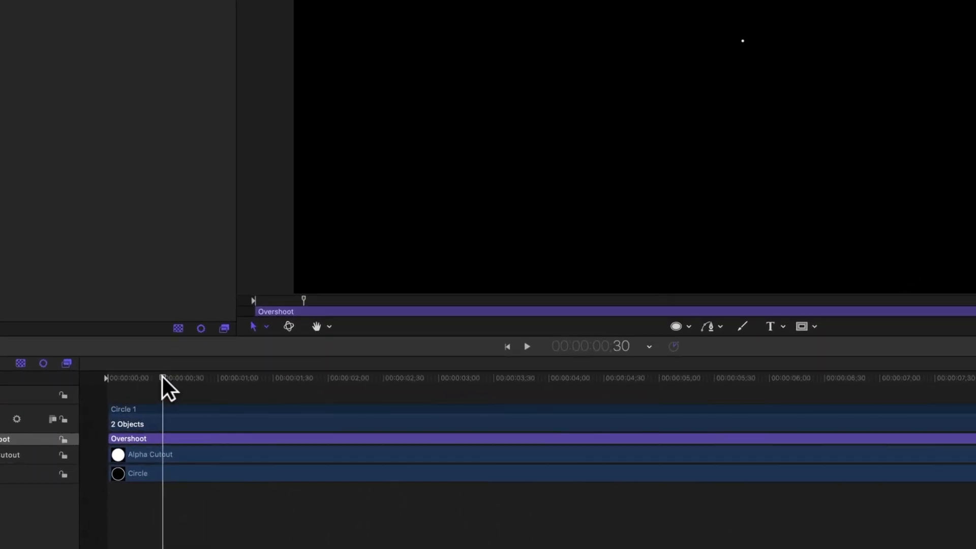
key("o")
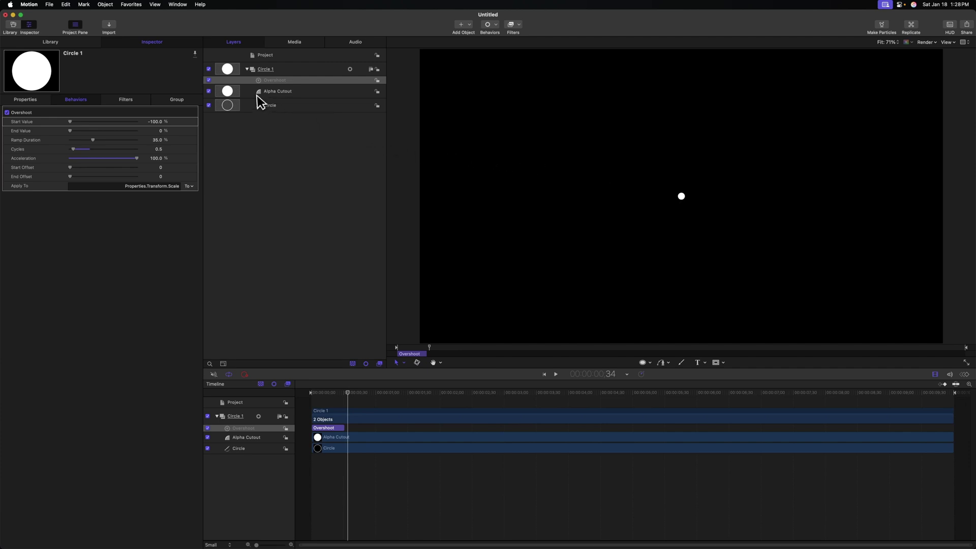
Step: Hide Alpha Cutout and add a Shape > Write On behavior to the Circle ring
left_click(208, 91)
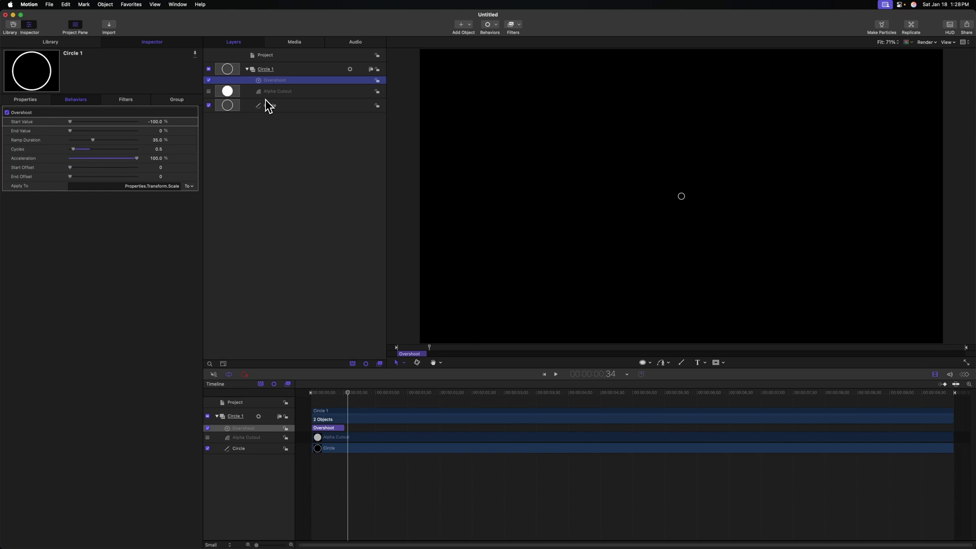
left_click(267, 105)
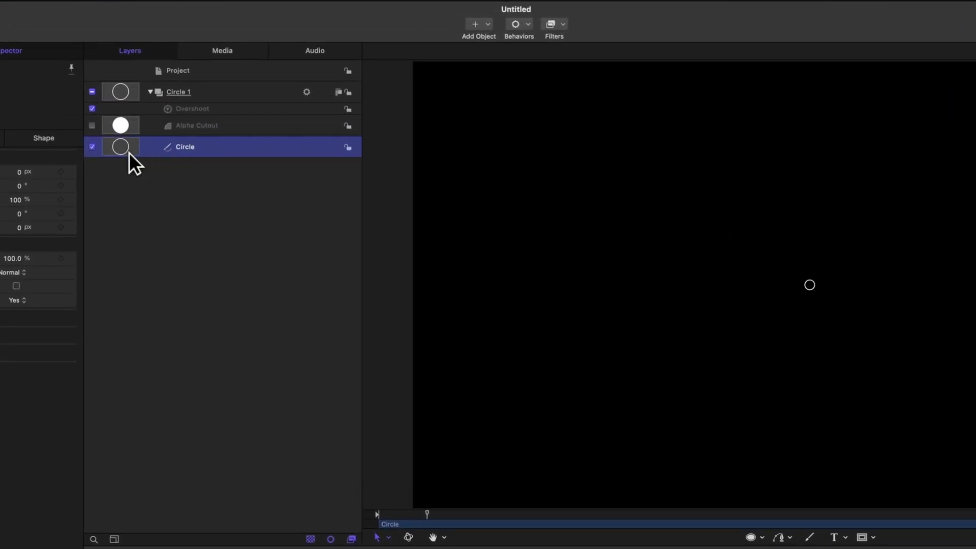
left_click(509, 35)
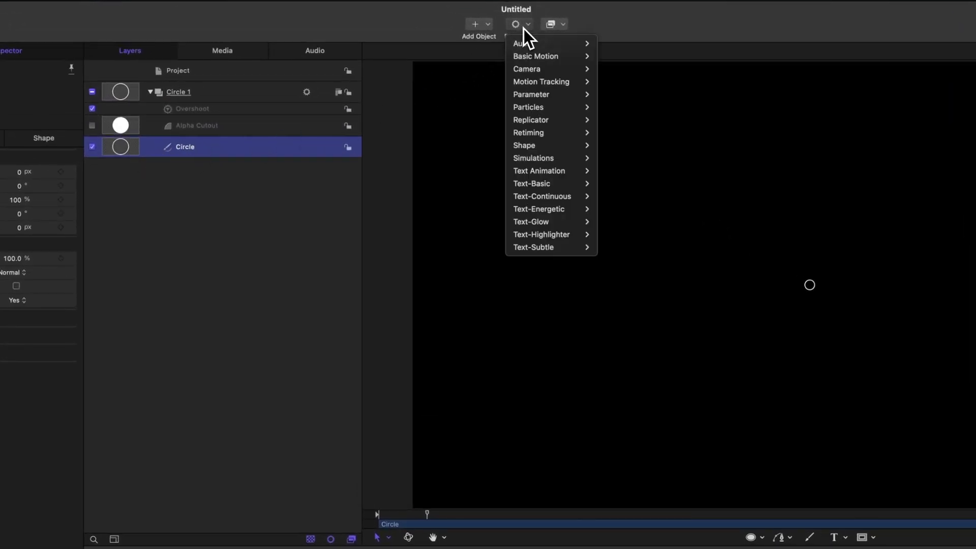
mouse_move(579, 145)
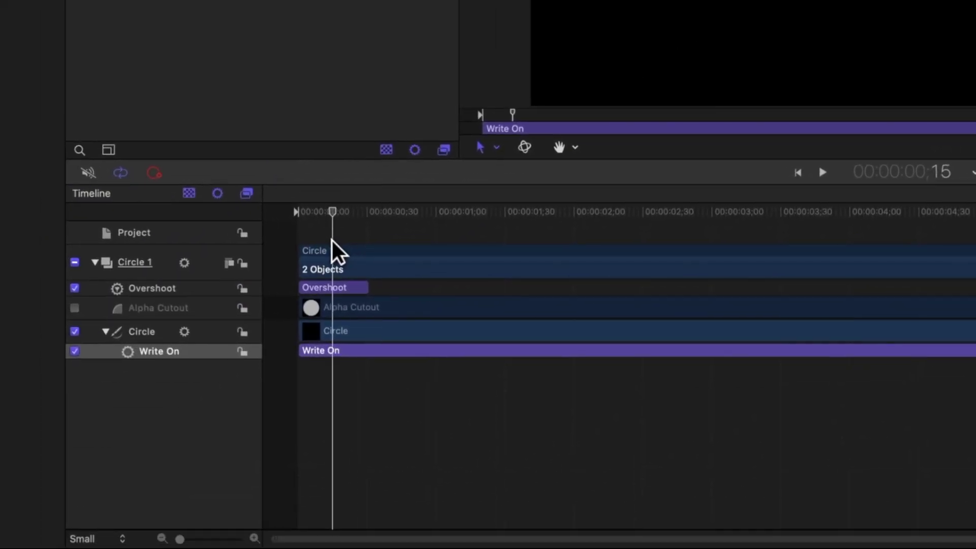
Step: Trim the Write On behavior to end at about frame 15 and collapse the Circle 1 group
left_click_drag(331, 240, 332, 241)
key("alt+bracketright")
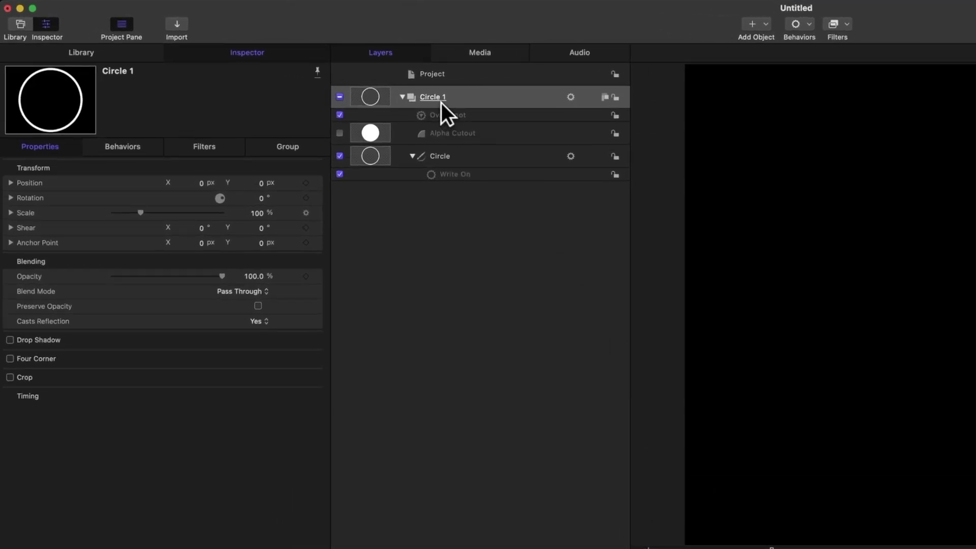
left_click(443, 101)
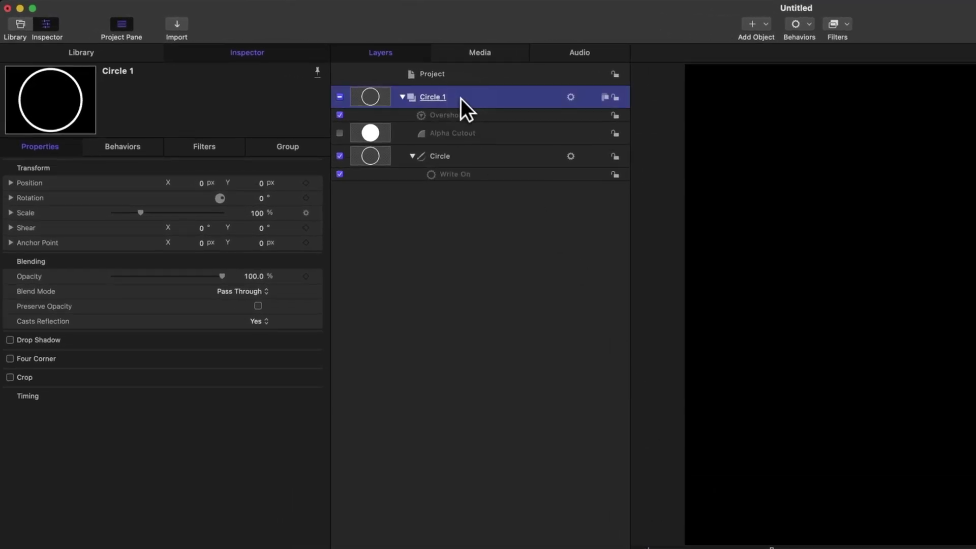
left_click(402, 96)
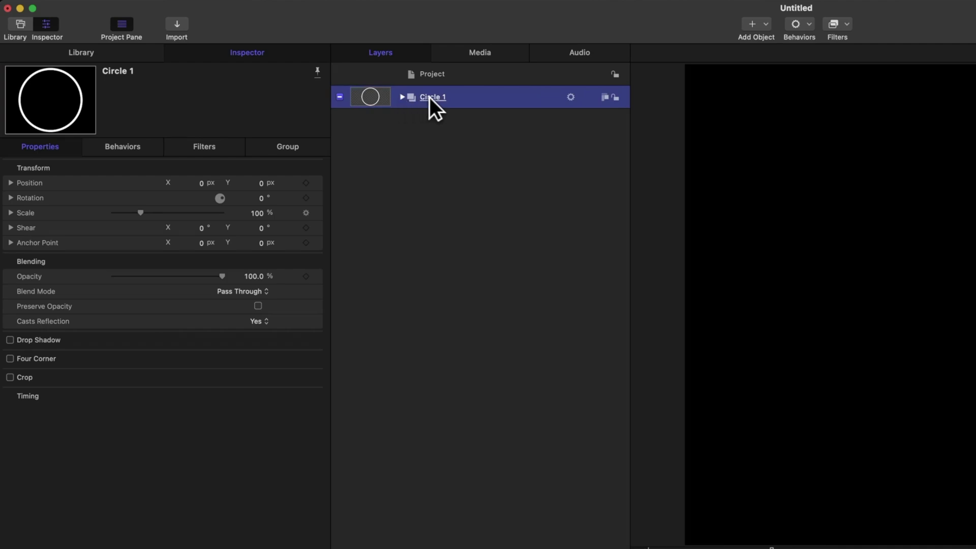
Step: Set Circle 1's Position to X -1750, Y 850
left_click(201, 184)
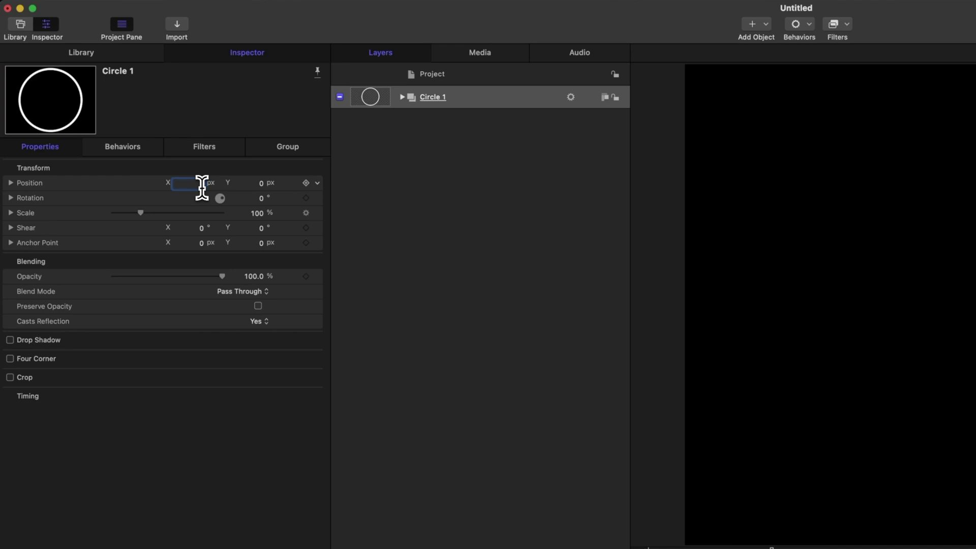
type("-1750")
key("Tab")
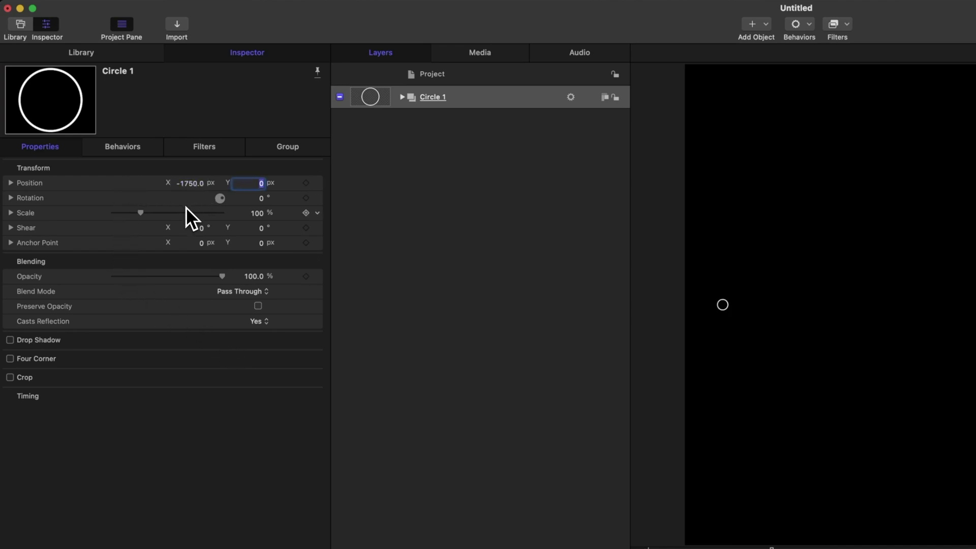
type("850")
key("Return")
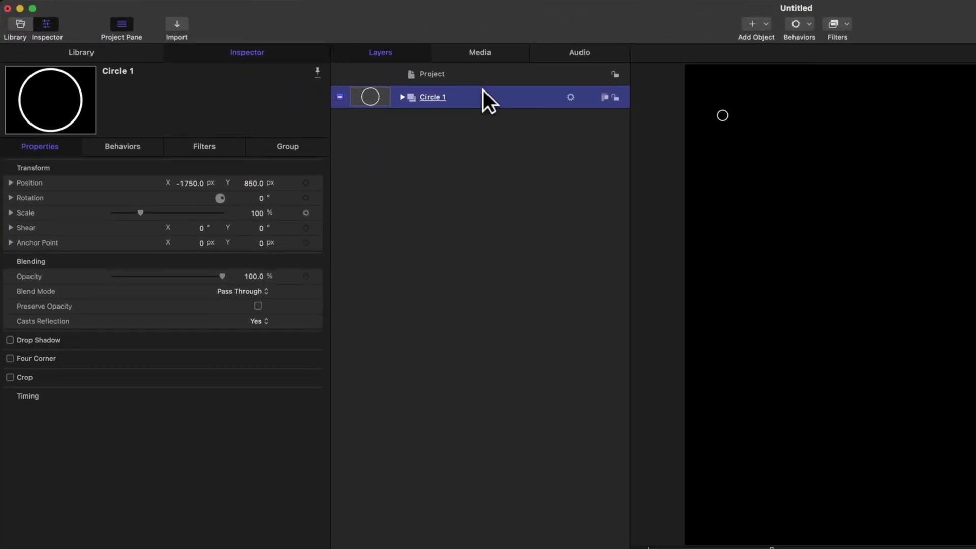
Step: Duplicate Circle 1 as 'Circle 2' and set its Y position to 0
key("super+d")
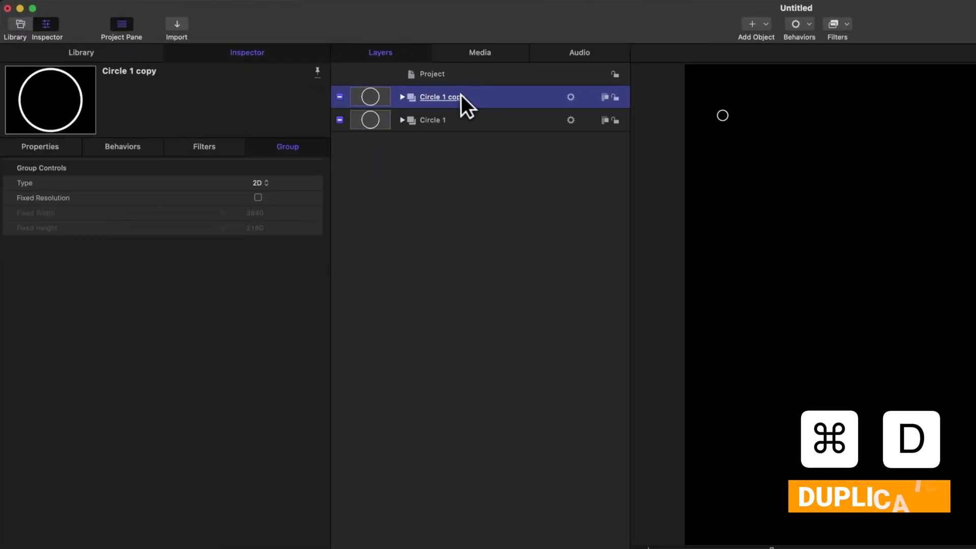
double_click(458, 95)
type("Circle 2")
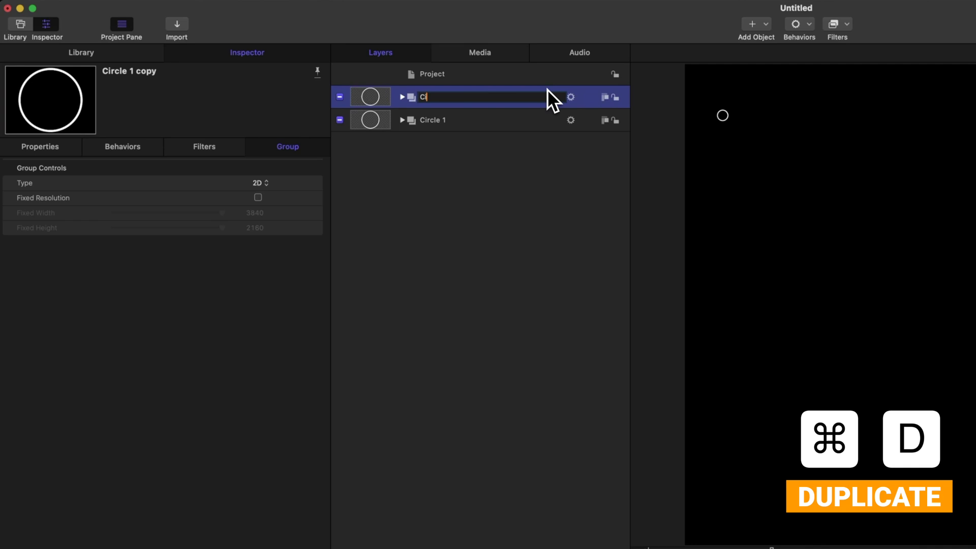
key("Return")
left_click(67, 148)
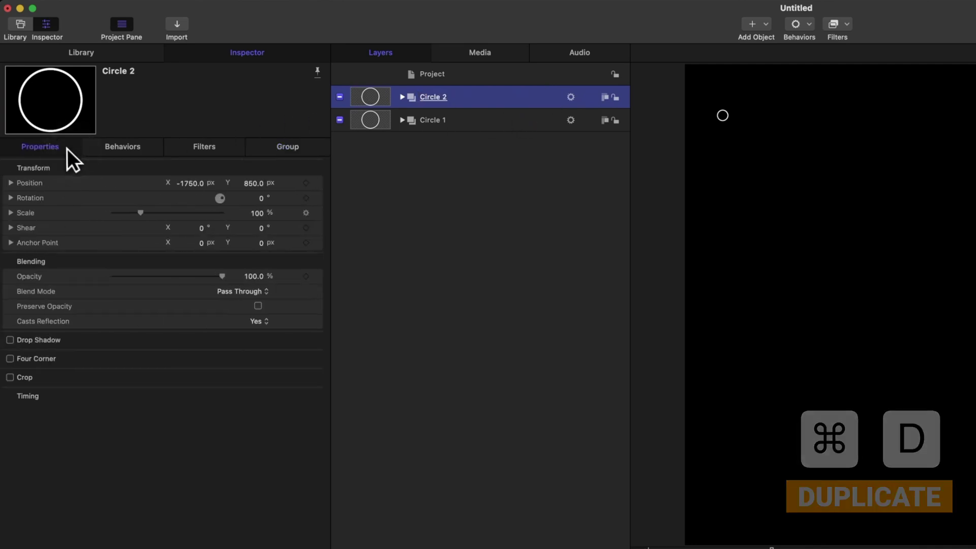
left_click(246, 183)
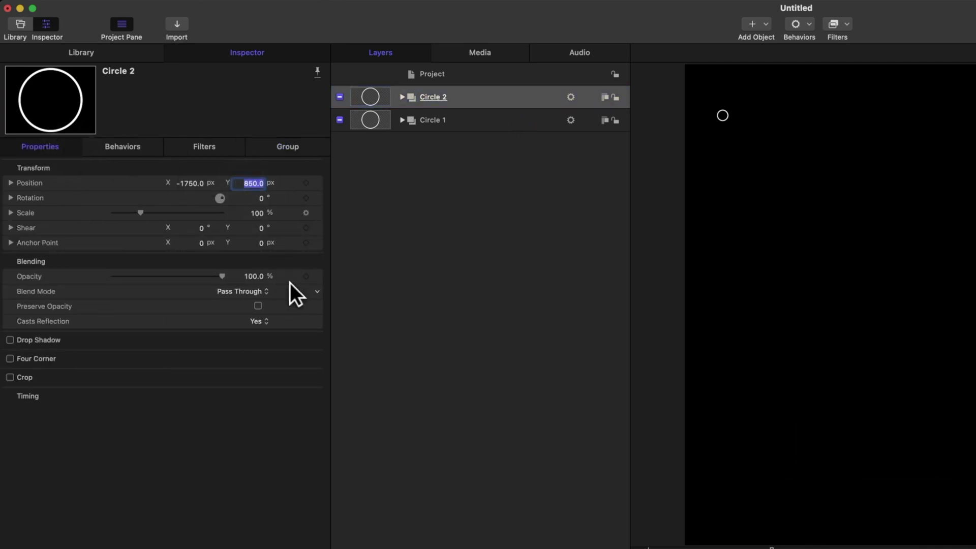
type("0")
key("Return")
Step: Duplicate Circle 2 as 'Circle 3' and set its Y position to -850
left_click(481, 96)
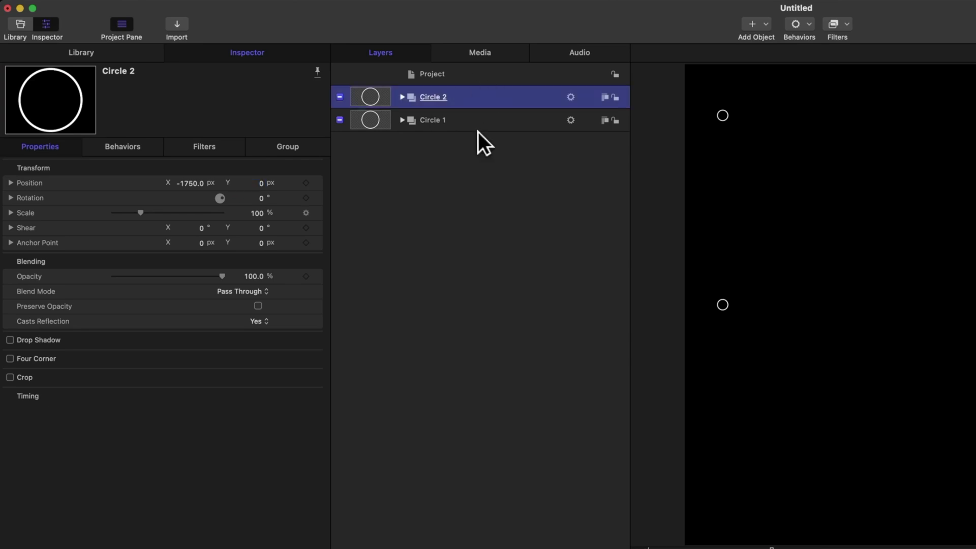
key("super+d")
double_click(455, 98)
type("Circle ")
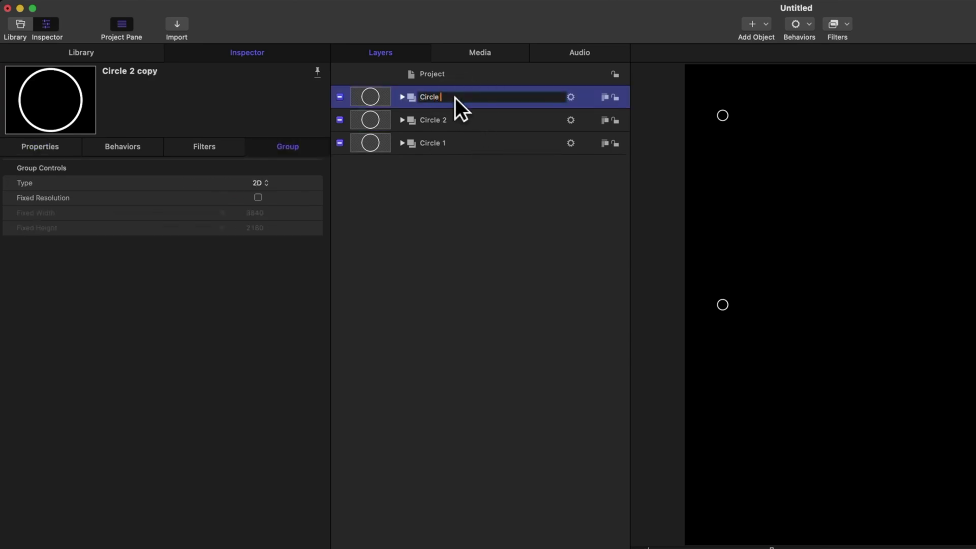
type("3")
key("Return")
left_click(51, 147)
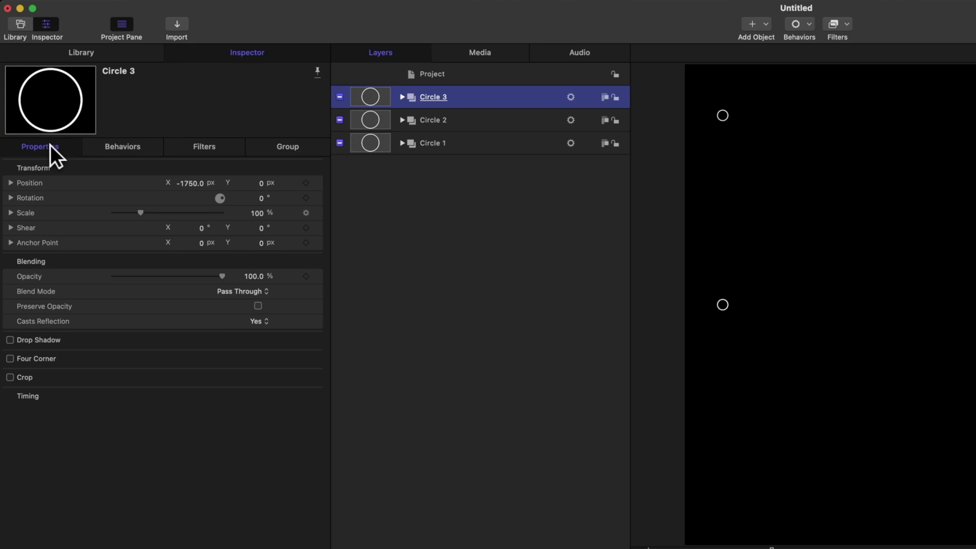
left_click(256, 184)
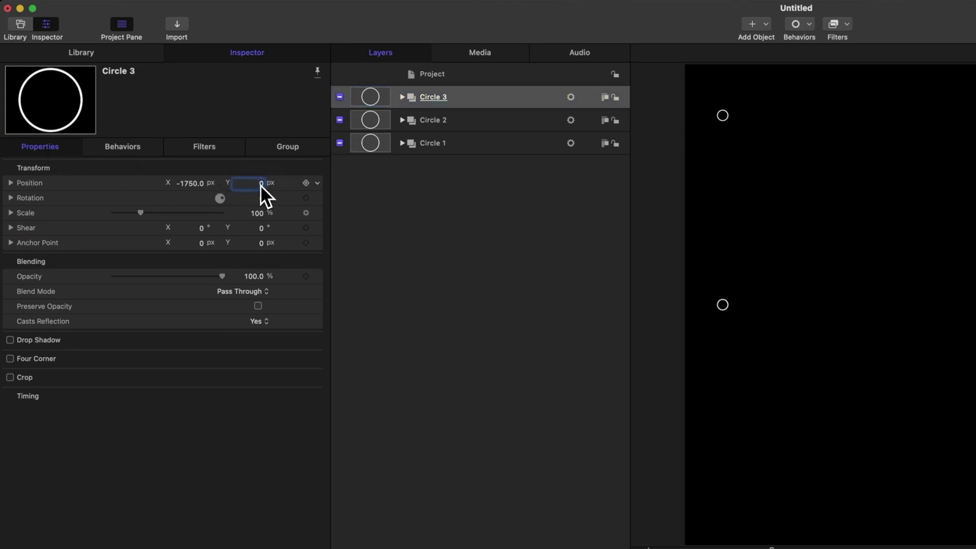
key("Return")
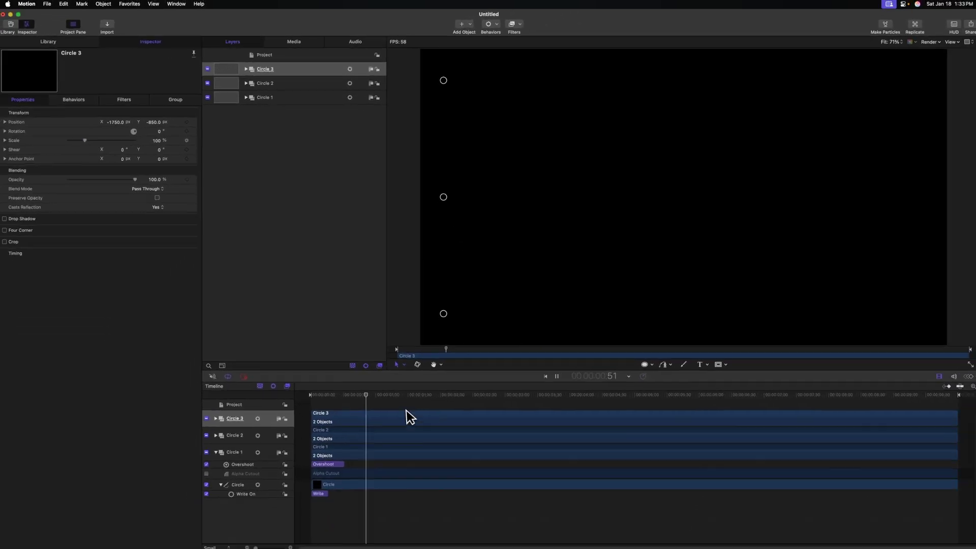
Step: Delay Circle 2's timeline start to about frame 13, then select Circle 3 with the playhead at frame 30
left_click_drag(314, 394, 330, 391)
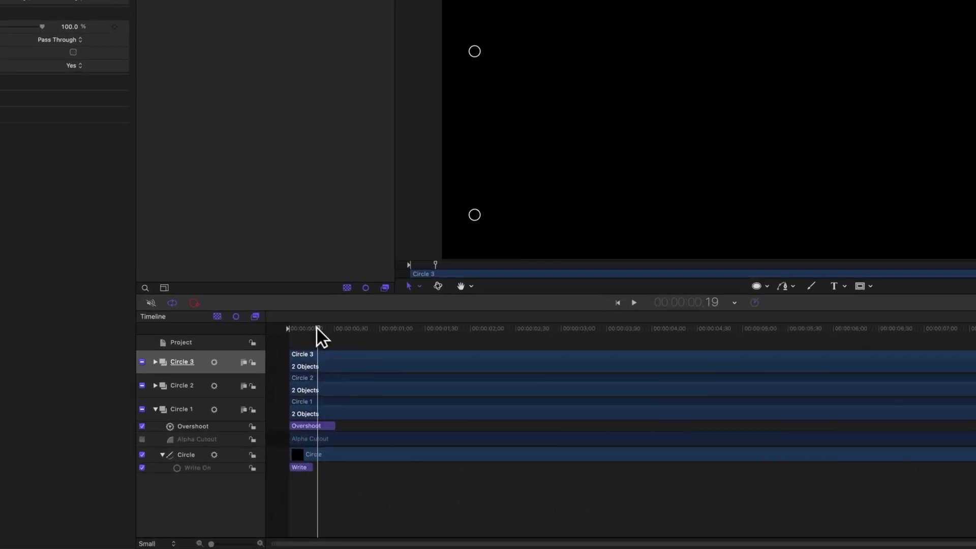
left_click_drag(316, 327, 313, 328)
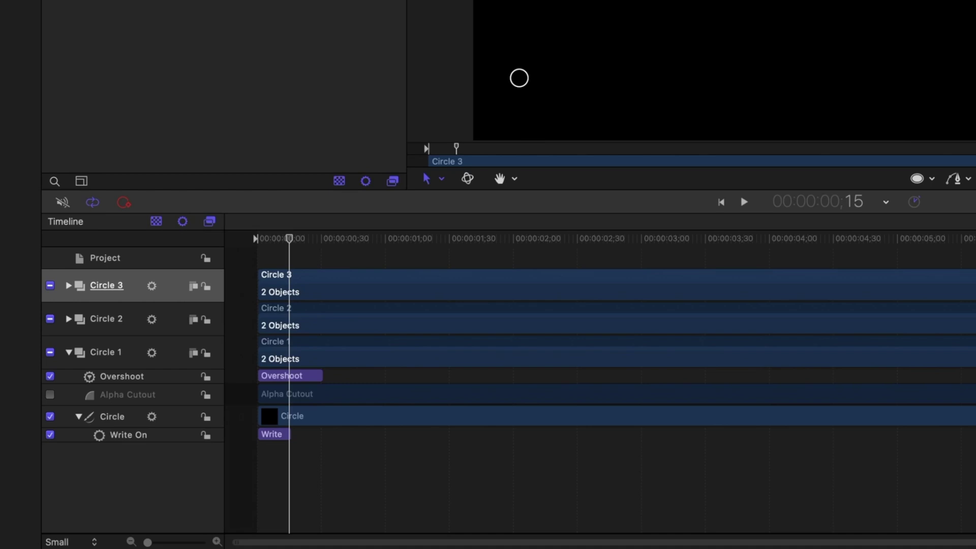
left_click(106, 318)
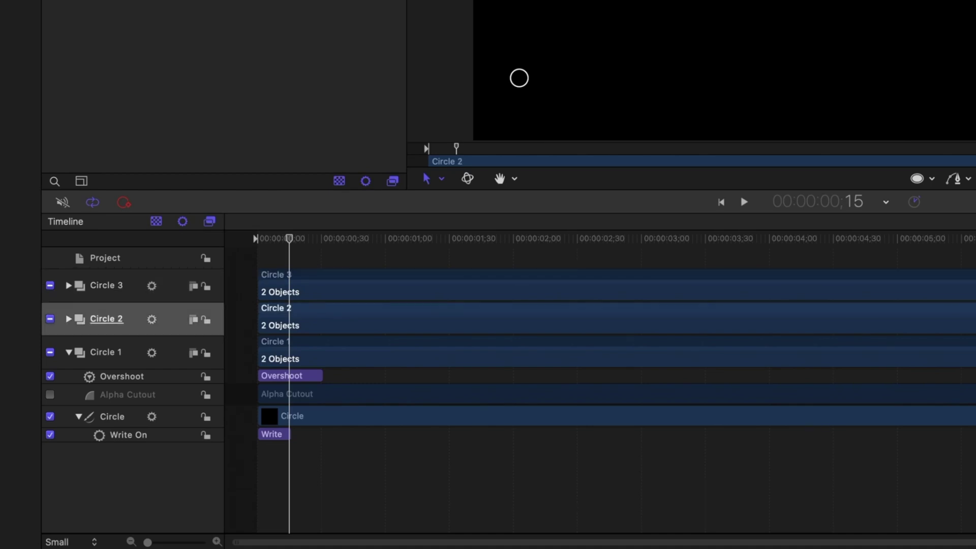
left_click_drag(288, 301, 314, 307)
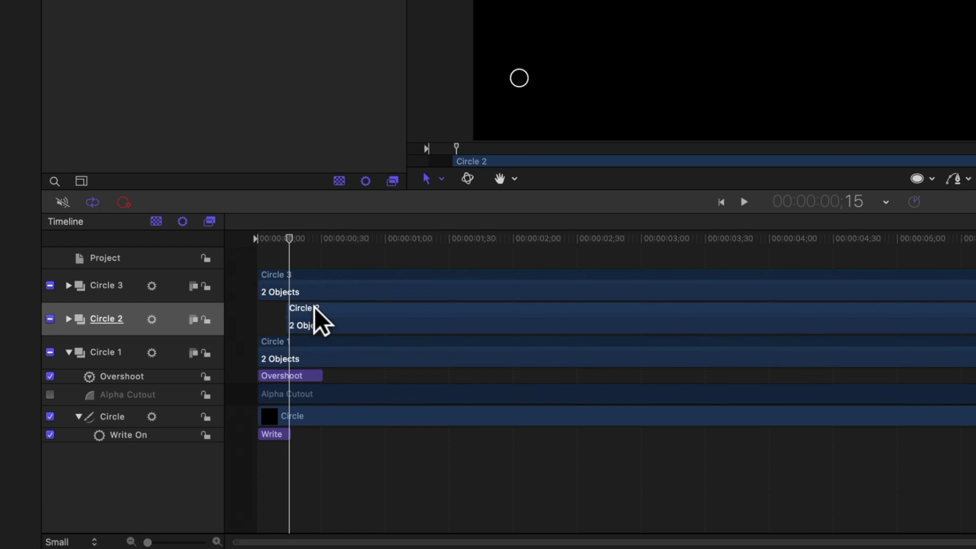
left_click(304, 275)
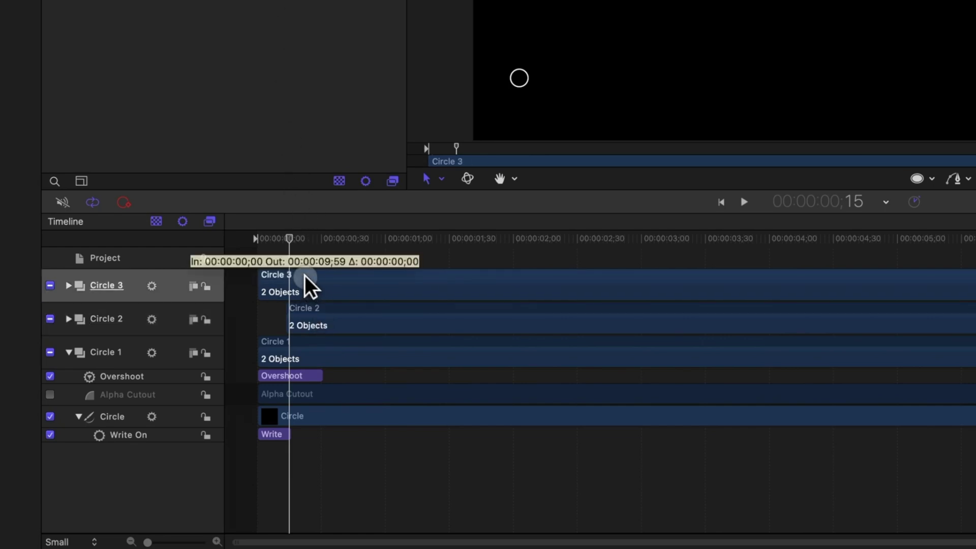
left_click_drag(289, 238, 321, 239)
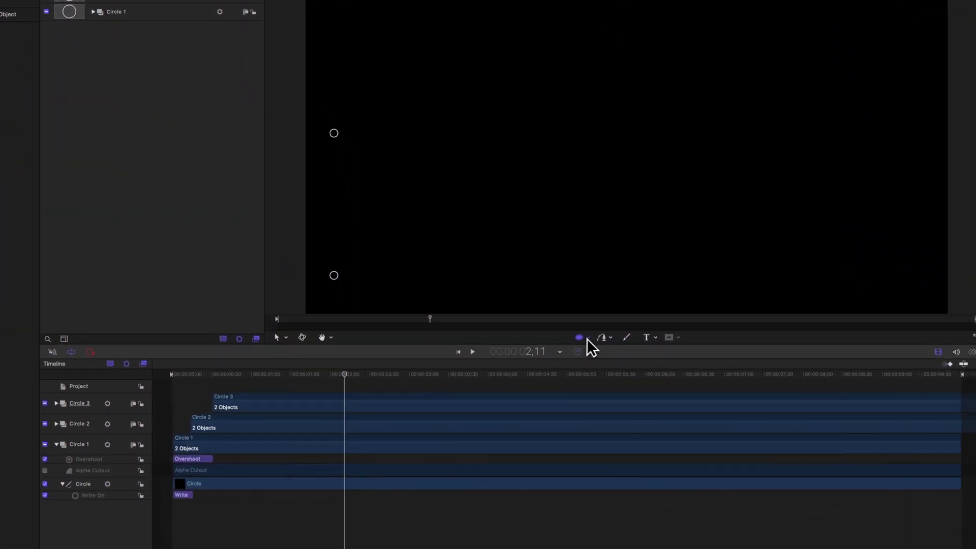
Step: Draw a vertical line on the canvas with the Line tool
left_click(588, 338)
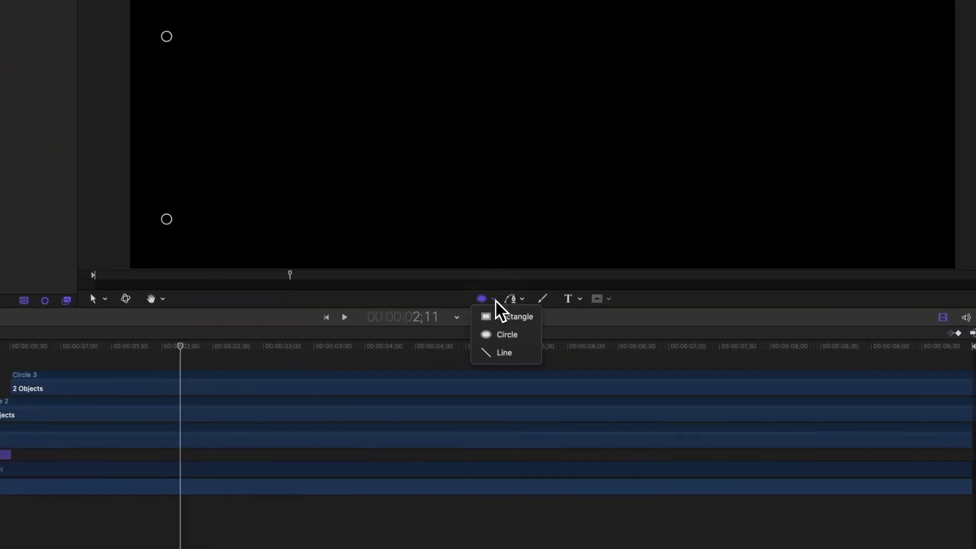
left_click(524, 352)
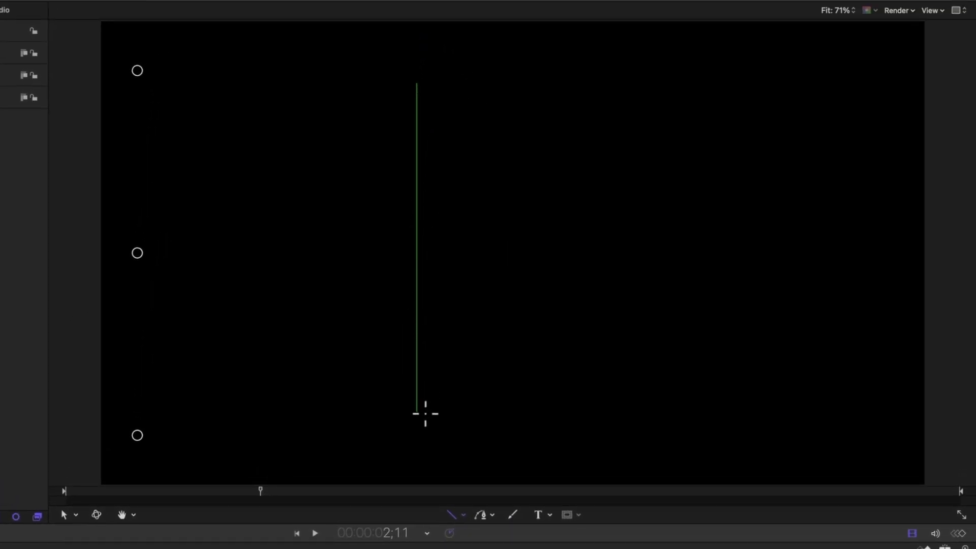
left_click_drag(425, 414, 428, 441)
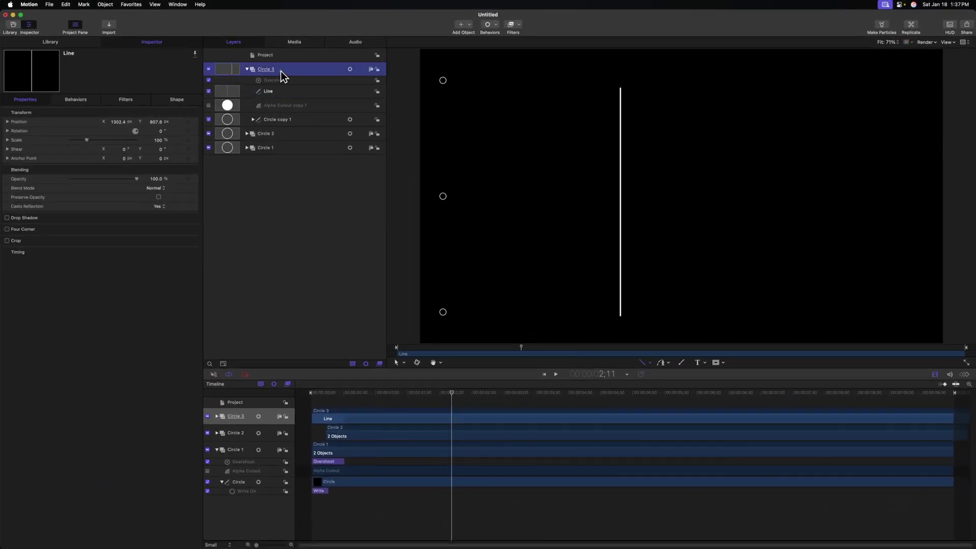
Step: Move the Line layer above Circle 3 into its own group and reset its Position to 0, 0
left_click(281, 71)
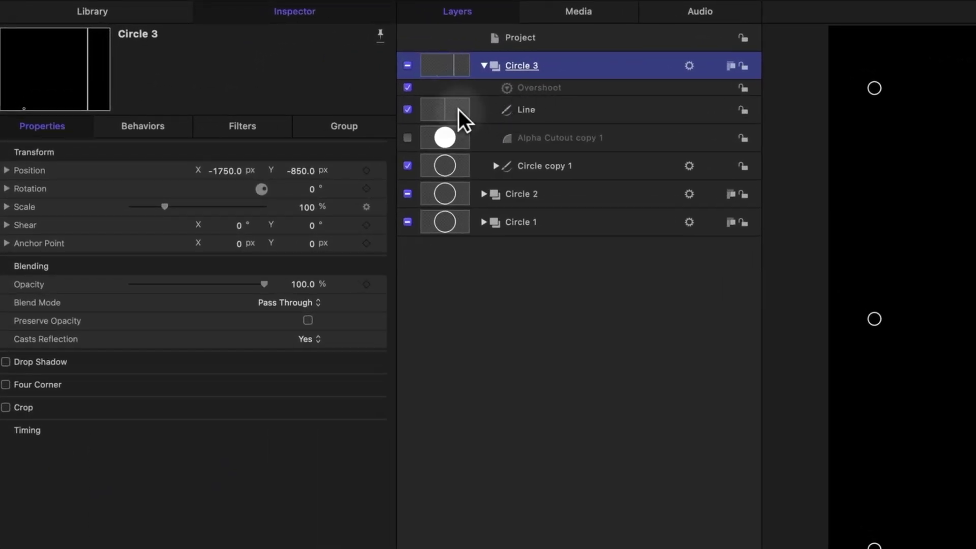
left_click_drag(459, 108, 450, 52)
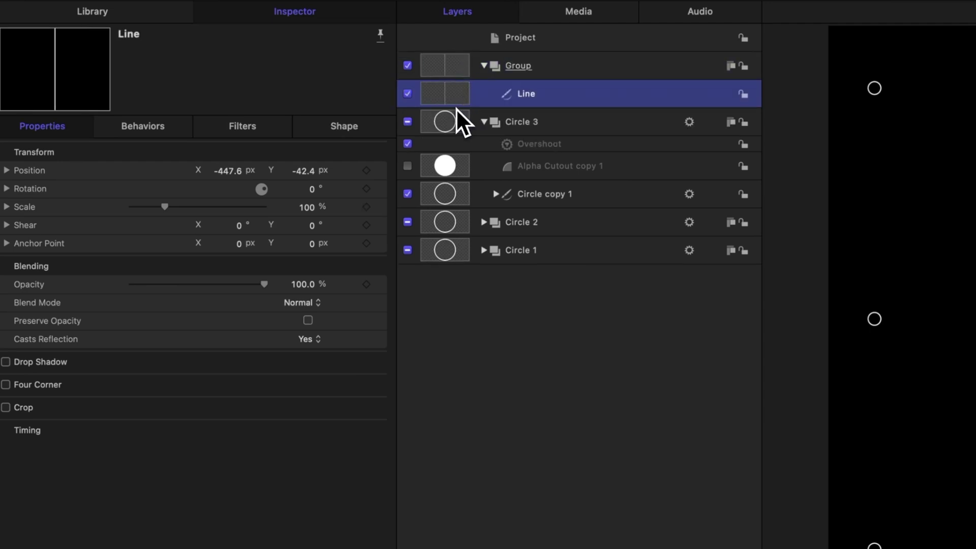
left_click(379, 171)
left_click(402, 176)
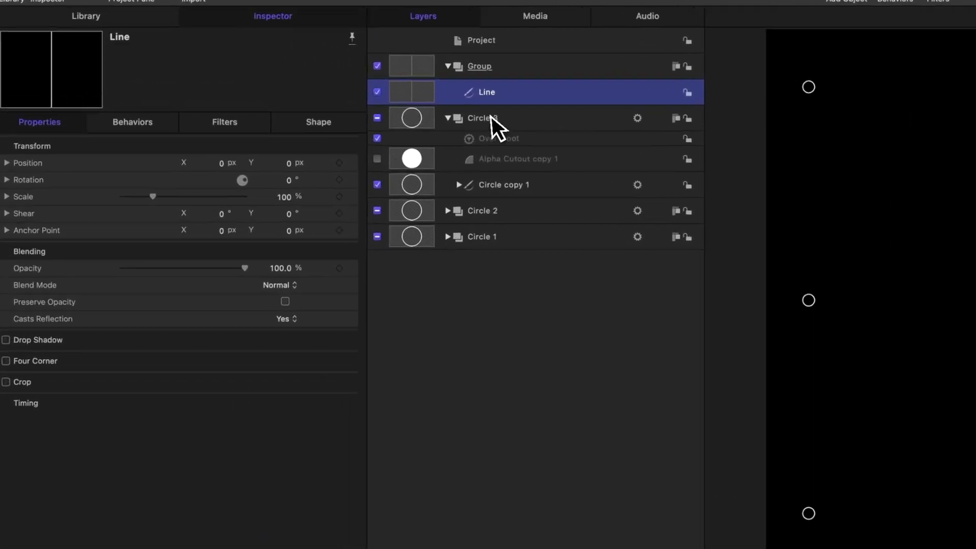
Step: Set the Line shape's Point 1 Y coordinate to 850
left_click(198, 94)
left_click(350, 129)
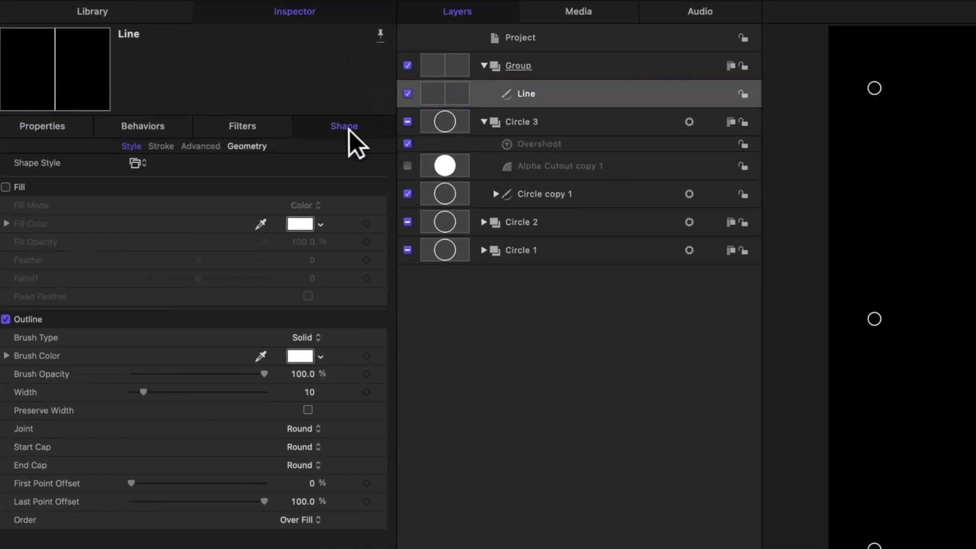
left_click(244, 147)
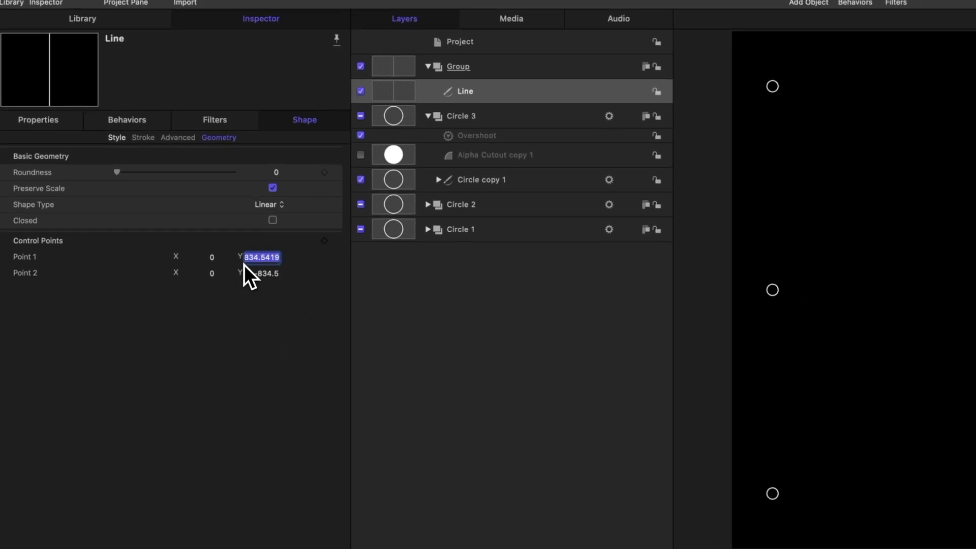
type("850")
key("Return")
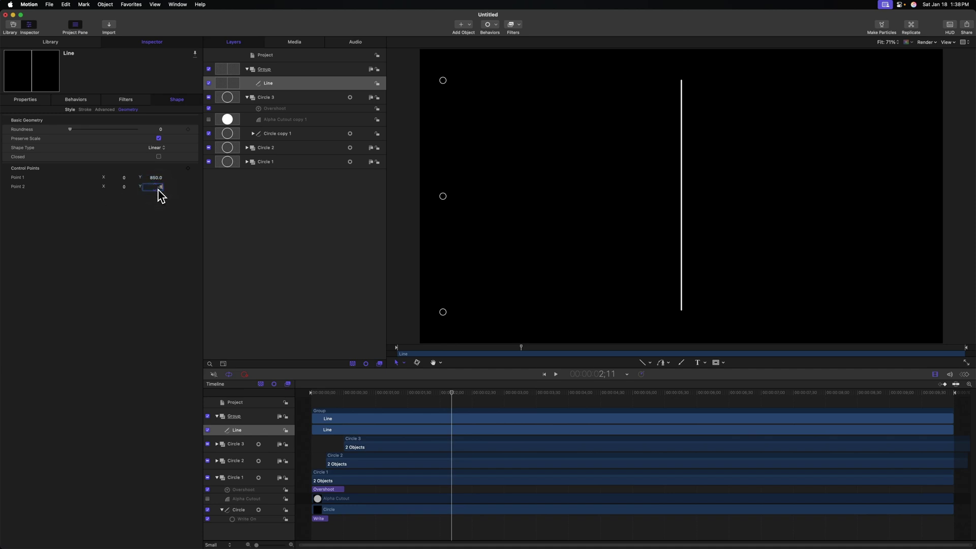
Step: Move the line to Position X -1750 and preview the animation
left_click(24, 100)
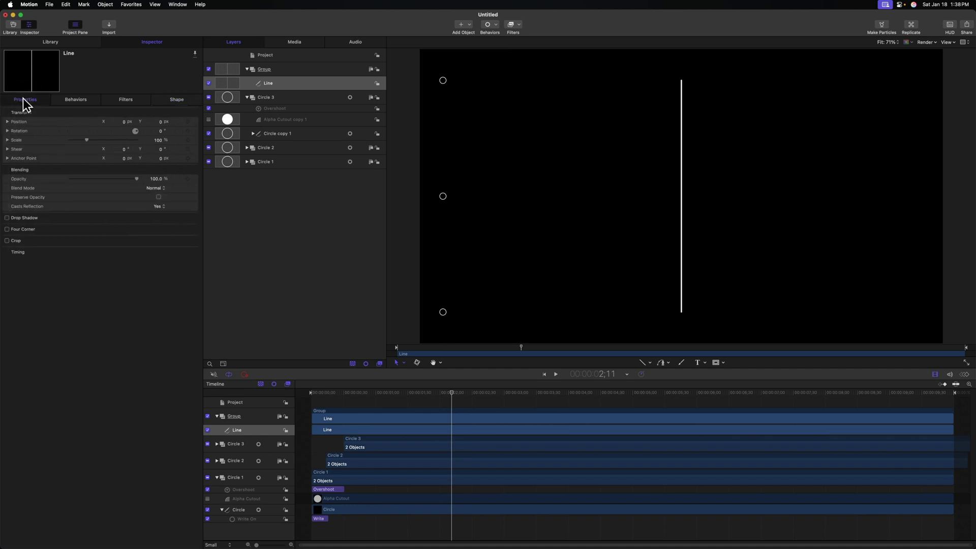
left_click(125, 122)
type("-1750")
key("Return")
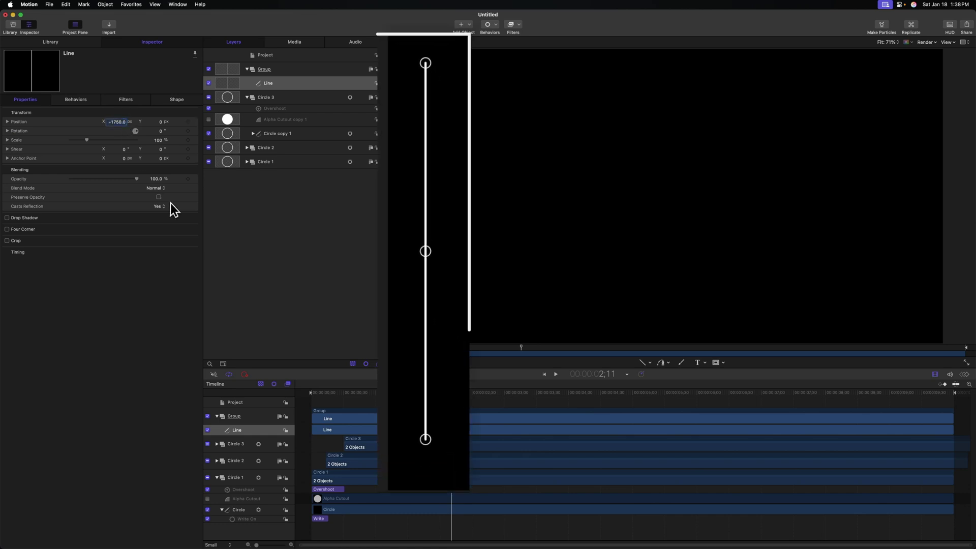
key("space")
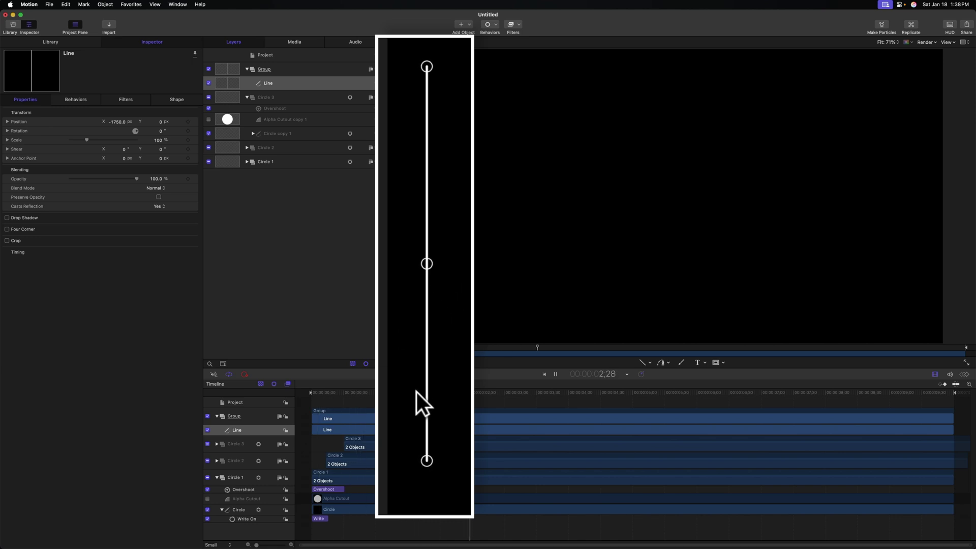
key("space")
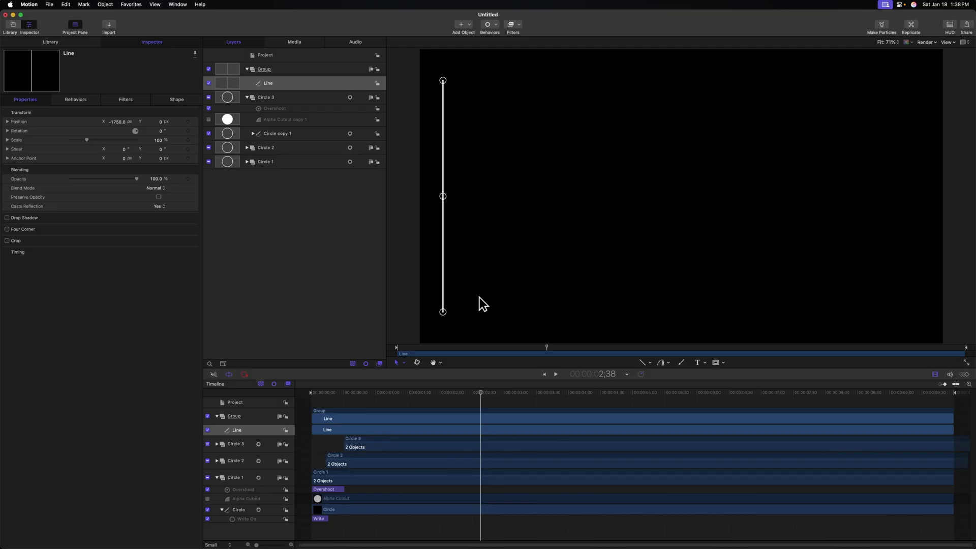
Step: Add an image mask to the Line using Circle 1's Alpha Cutout, blend mode Subtract
right_click(281, 84)
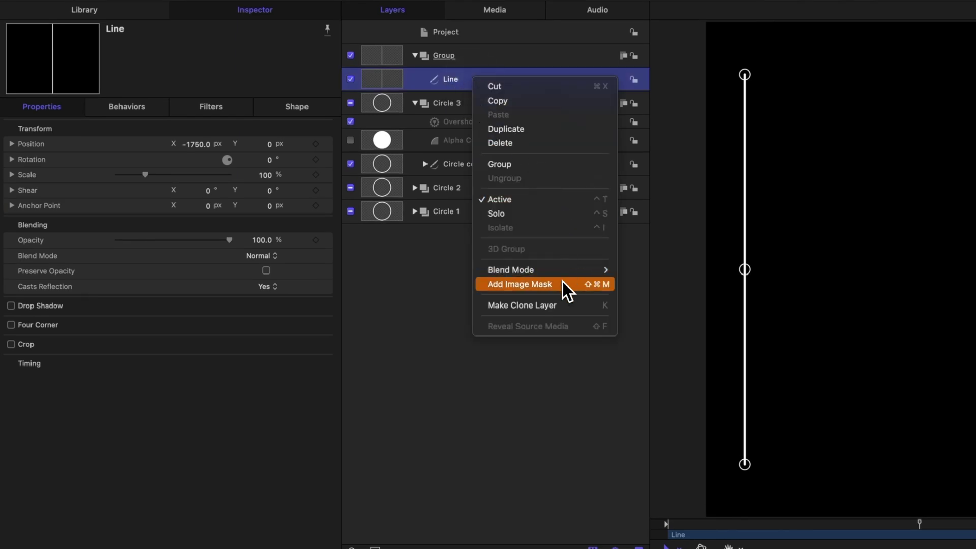
key("Escape")
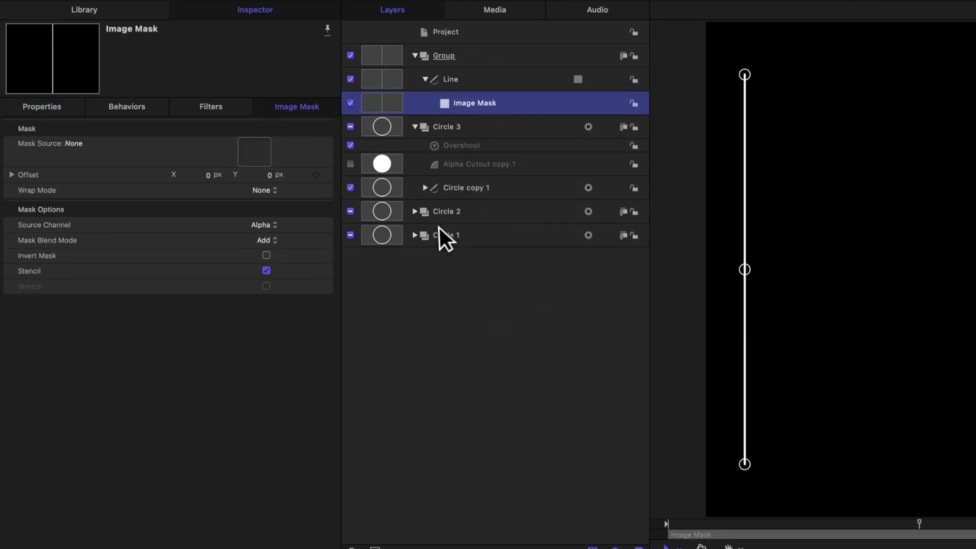
left_click(415, 235)
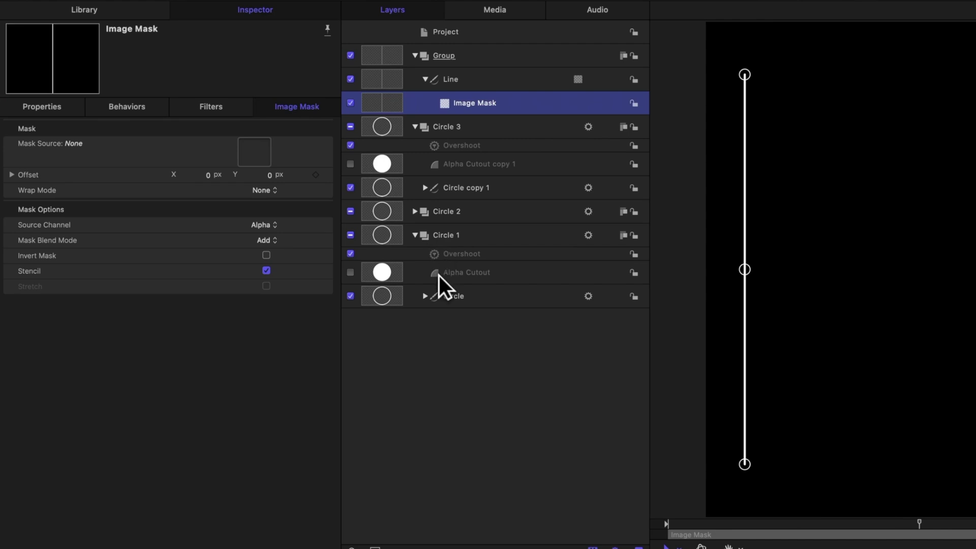
left_click_drag(439, 276, 336, 201)
left_click_drag(261, 161, 247, 157)
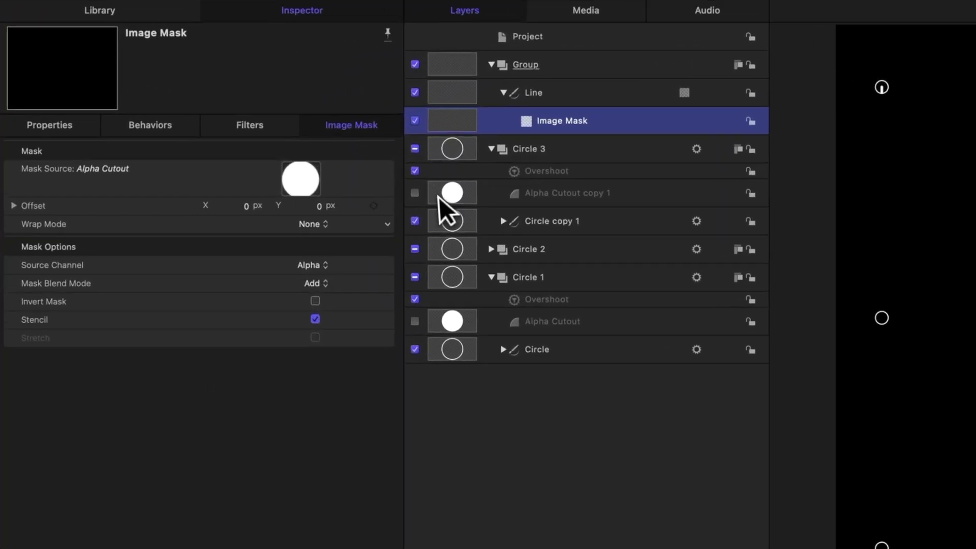
left_click(311, 283)
left_click(338, 299)
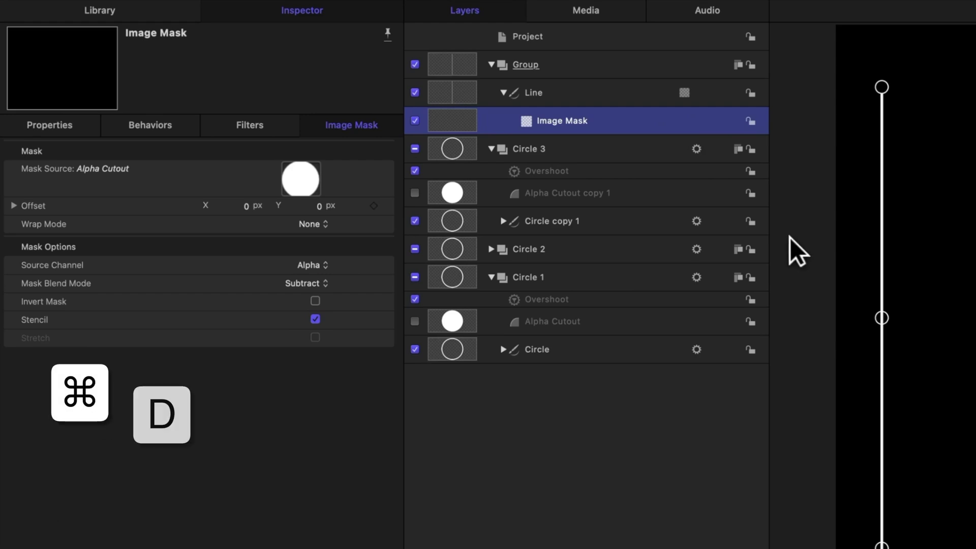
Step: Duplicate the mask twice, sourcing Circle 2's and Circle 3's Alpha Cutout copies
key("super+d")
left_click(490, 277)
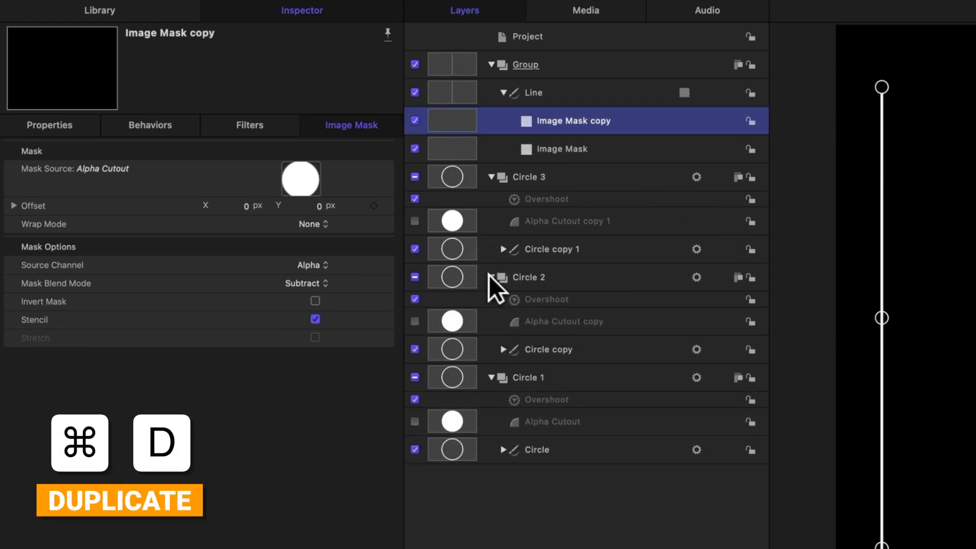
left_click_drag(472, 322, 312, 178)
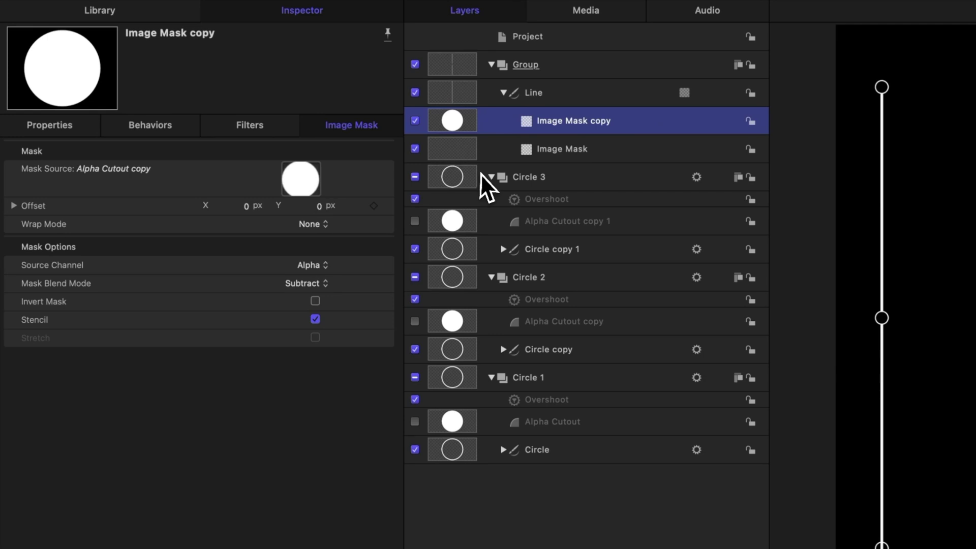
key("super+d")
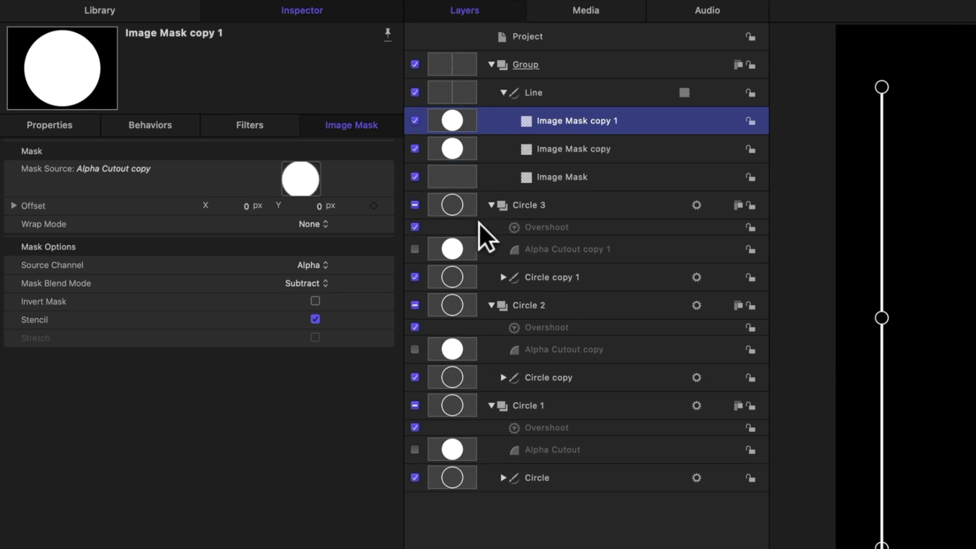
left_click(478, 246)
left_click_drag(458, 251, 438, 131)
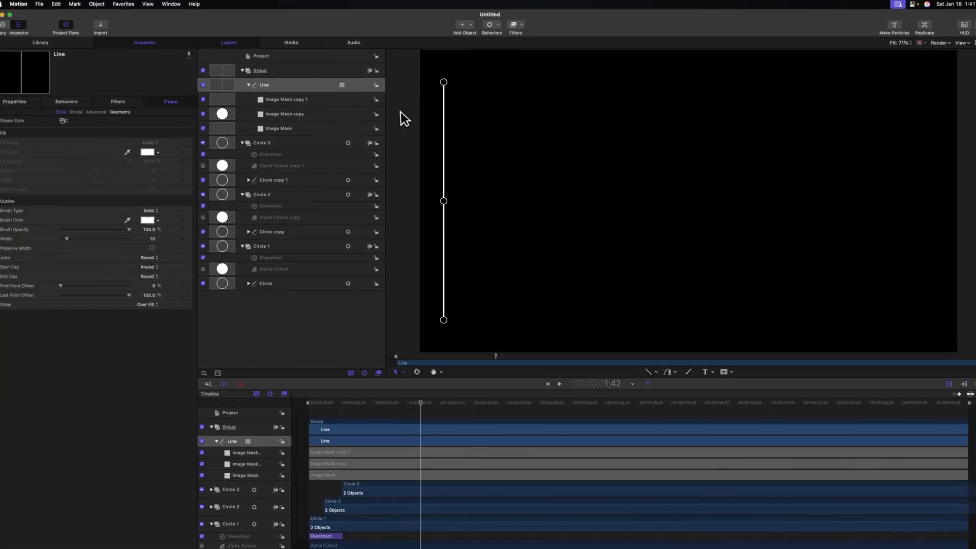
Step: Give the Line a Write On behavior with Decelerate speed, trimmed to end at 00:48, and preview it
left_click(496, 24)
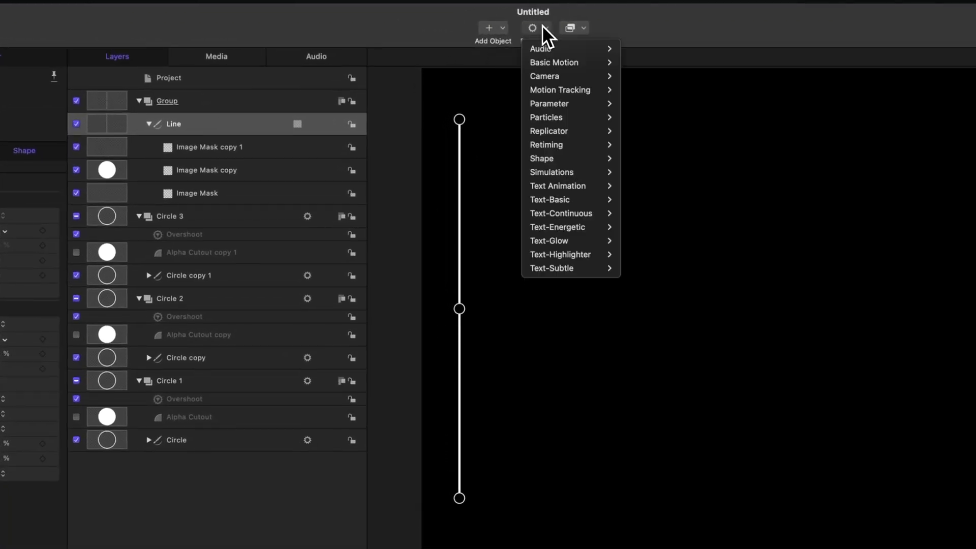
mouse_move(584, 158)
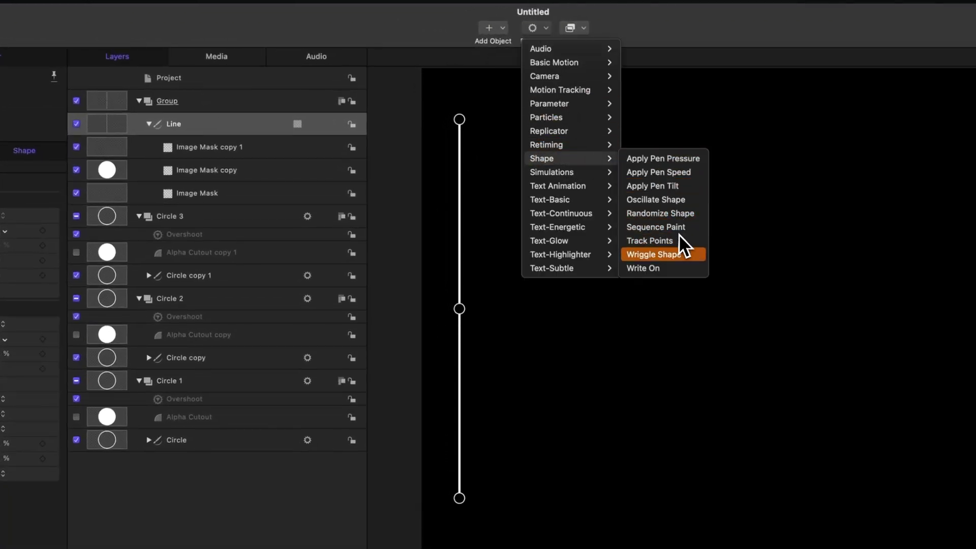
left_click(678, 267)
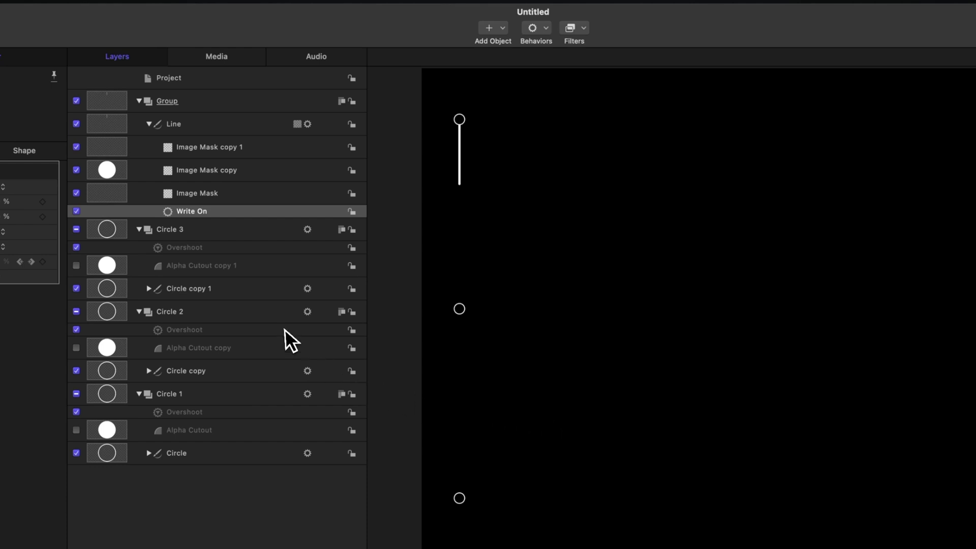
left_click(2, 247)
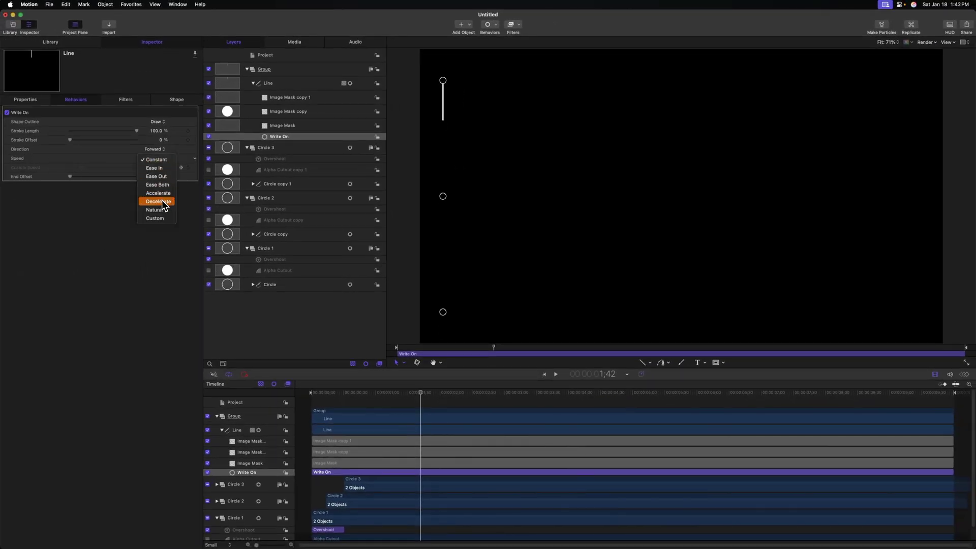
left_click(162, 202)
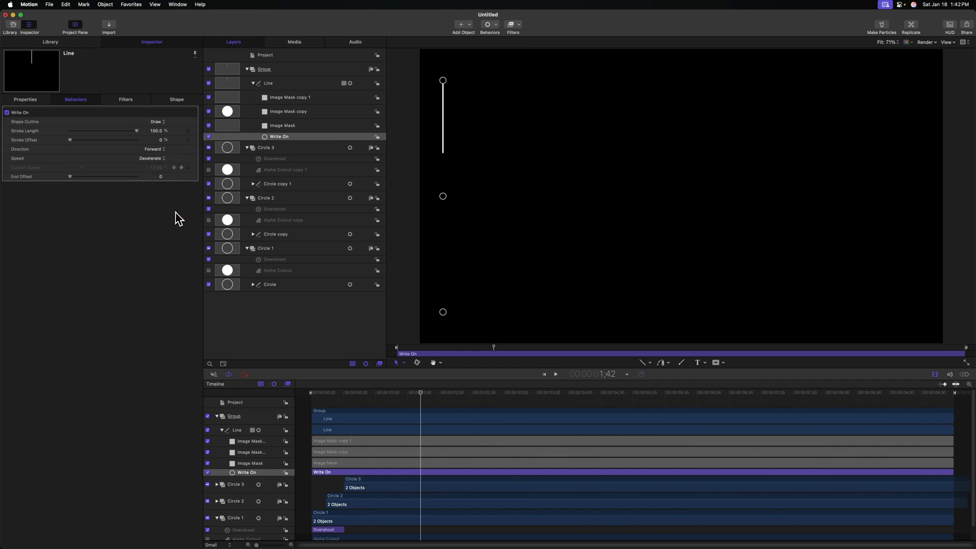
left_click_drag(313, 391, 363, 392)
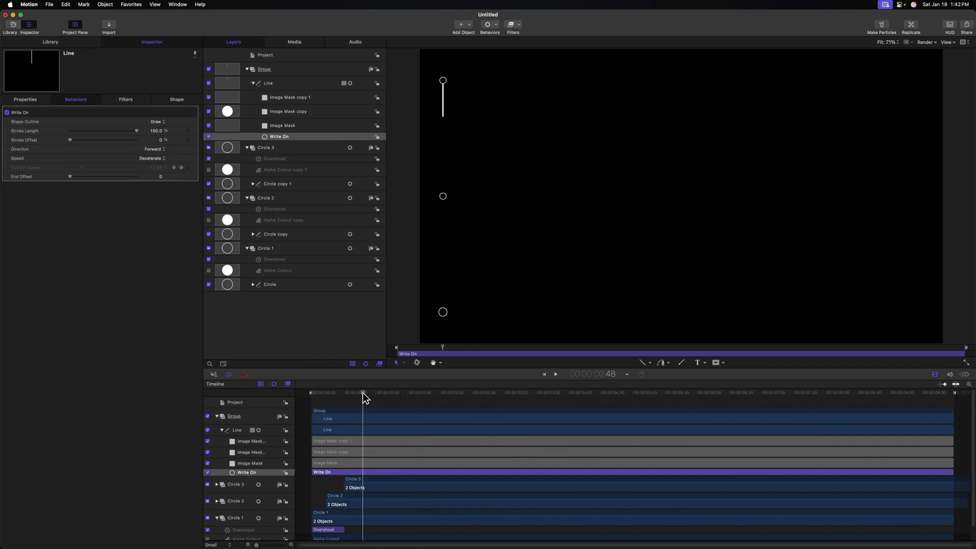
key("o")
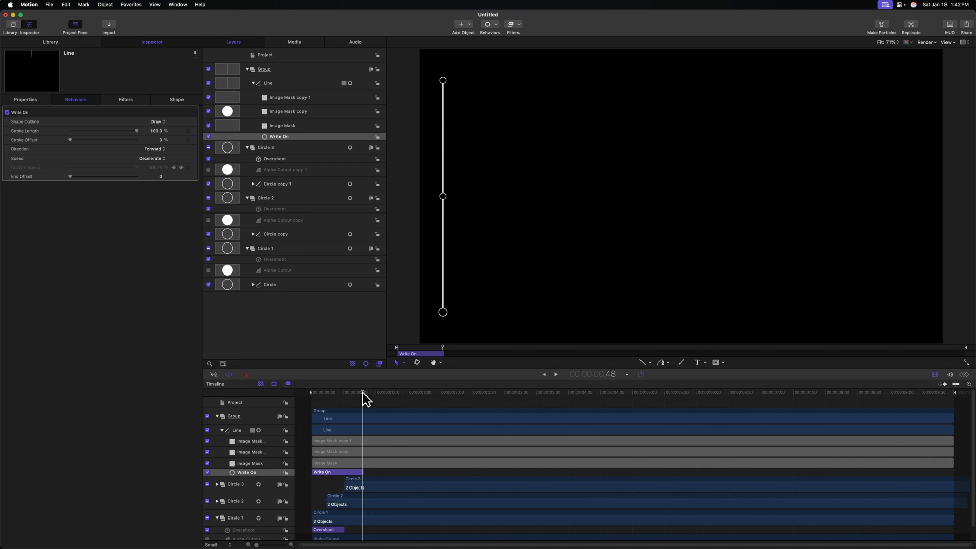
key("space")
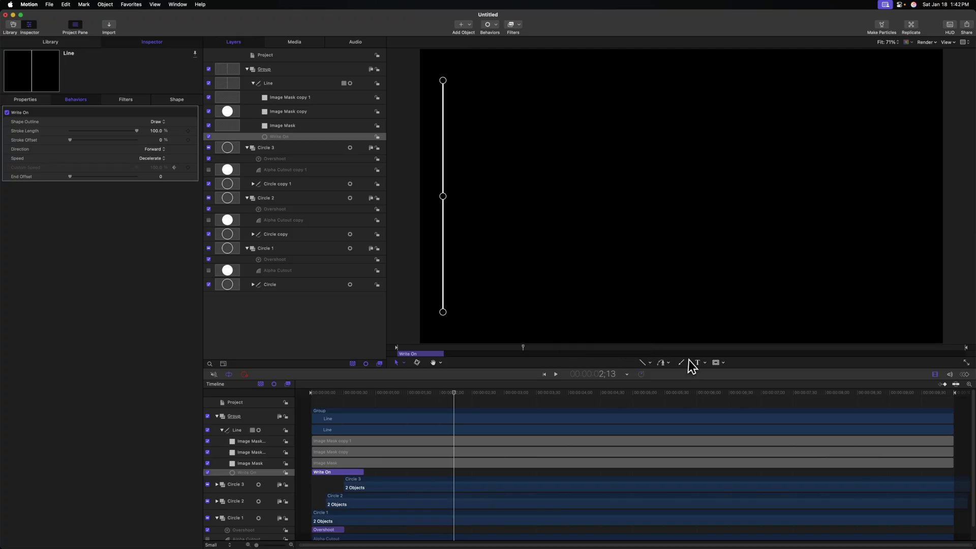
Step: Add a 'Point 1' text label beside the top circle
left_click(698, 363)
left_click(476, 83)
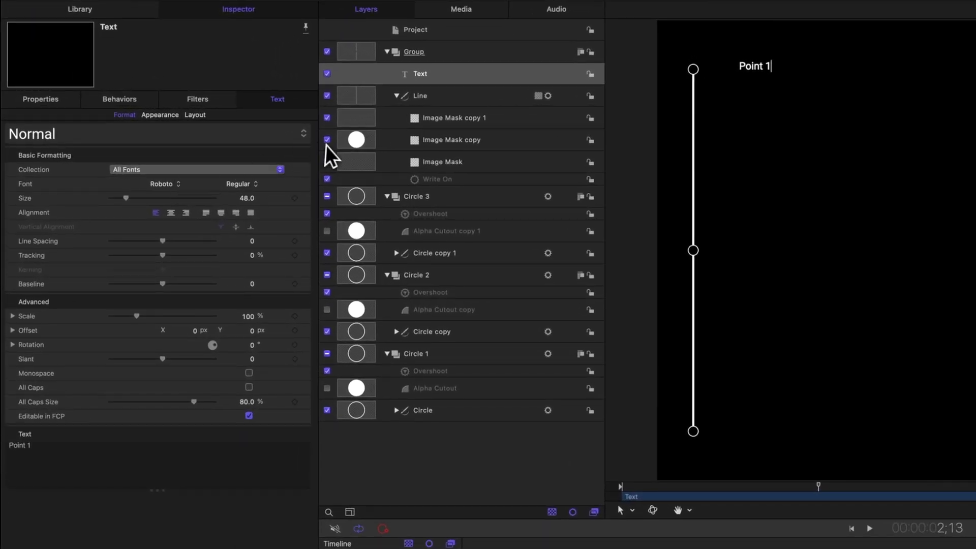
left_click(407, 71)
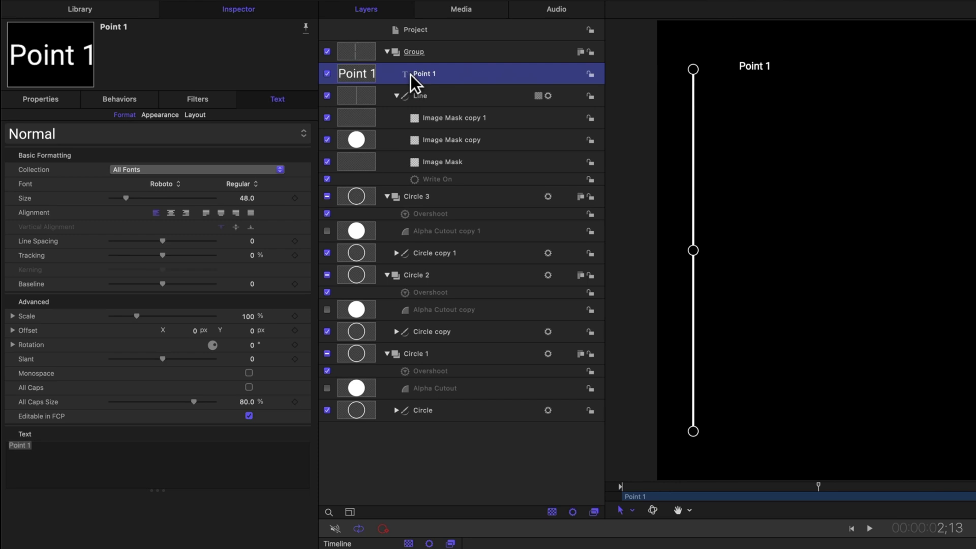
Step: Move Point 1 into a new group named 'Titles Group' and position it beside the top bullet
left_click_drag(411, 74, 382, 38)
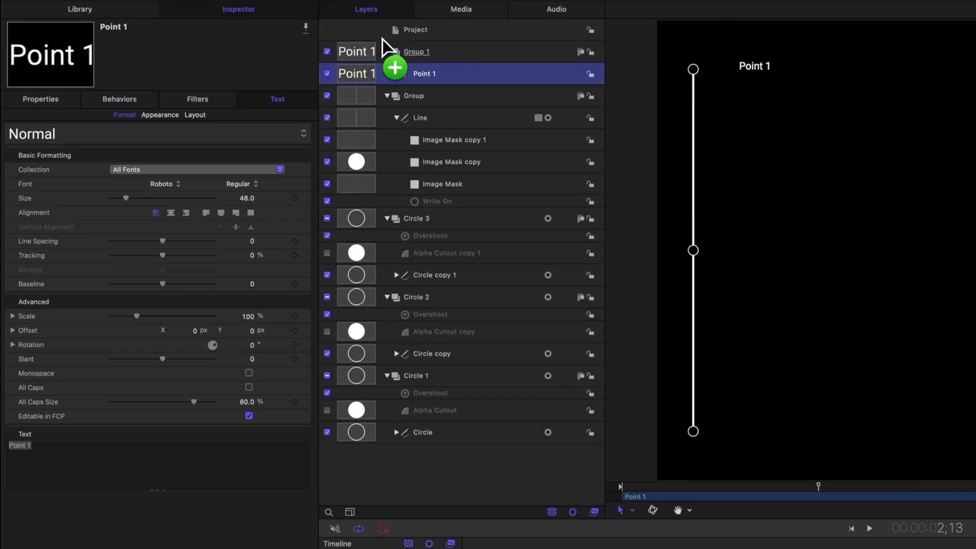
left_click(414, 51)
left_click(417, 52)
type("Title")
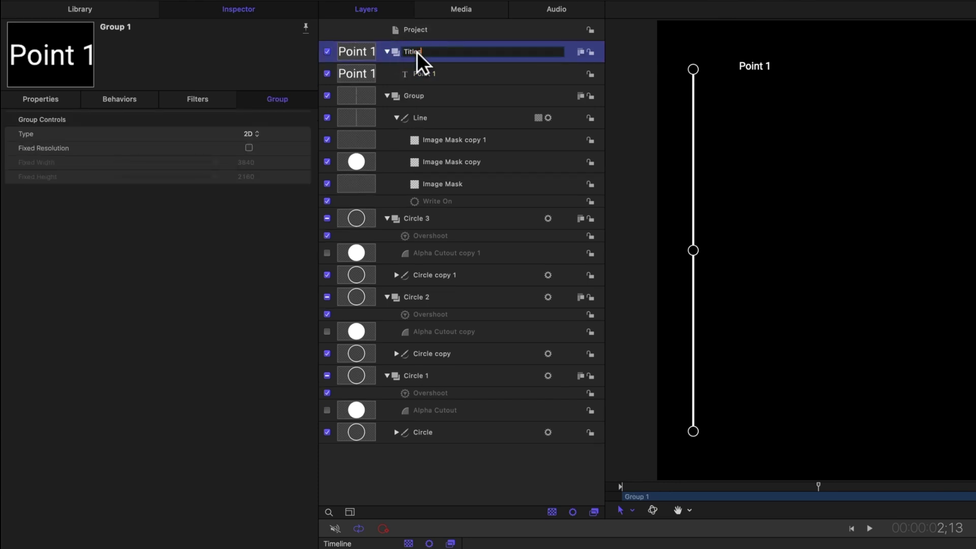
type("s Group")
left_click_drag(752, 67, 735, 77)
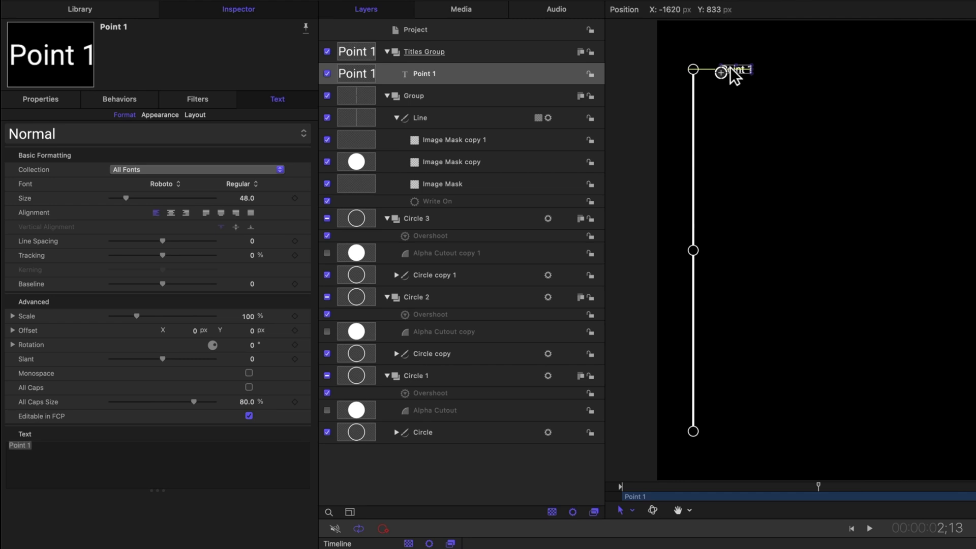
left_click(728, 134)
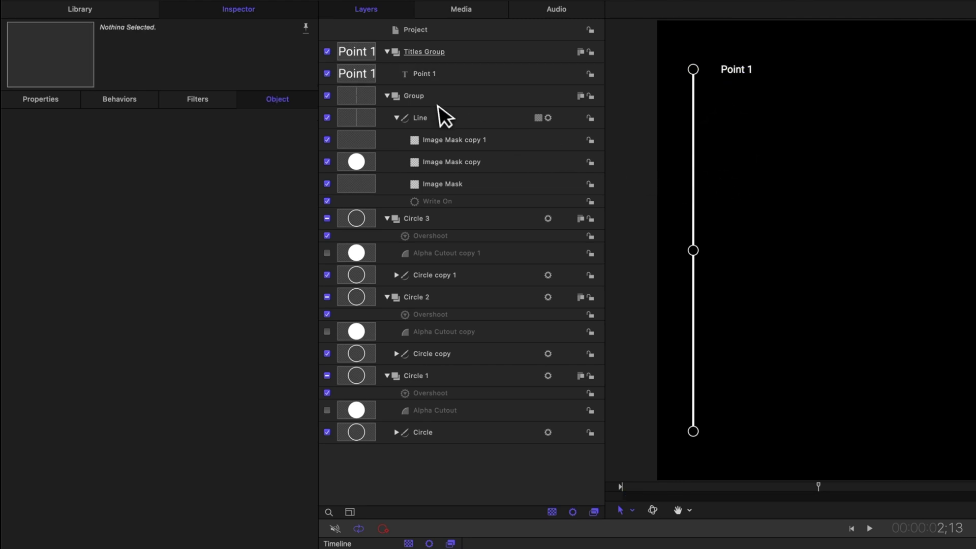
left_click(429, 74)
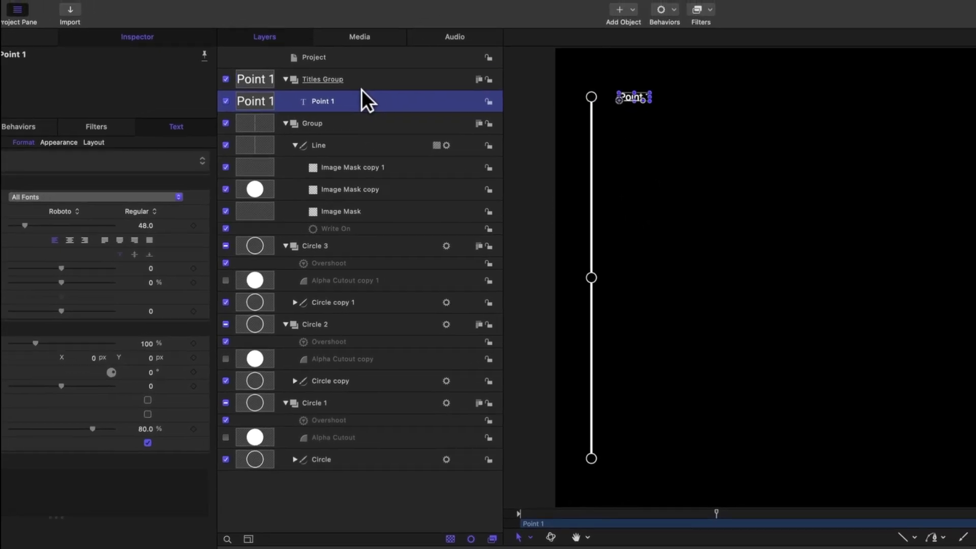
Step: Apply the Text-Basic Slide In behavior to Point 1 and preview it
left_click(613, 23)
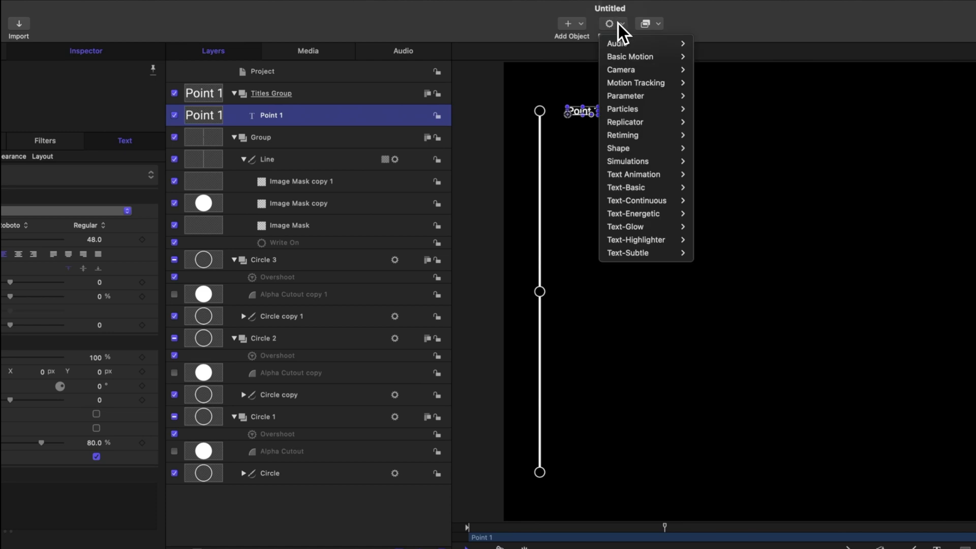
mouse_move(667, 190)
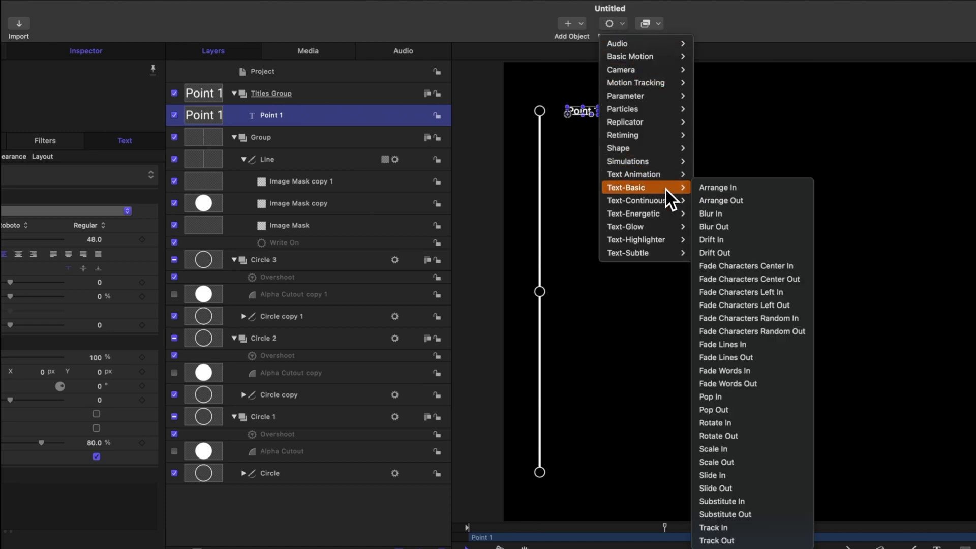
left_click(746, 480)
key("space")
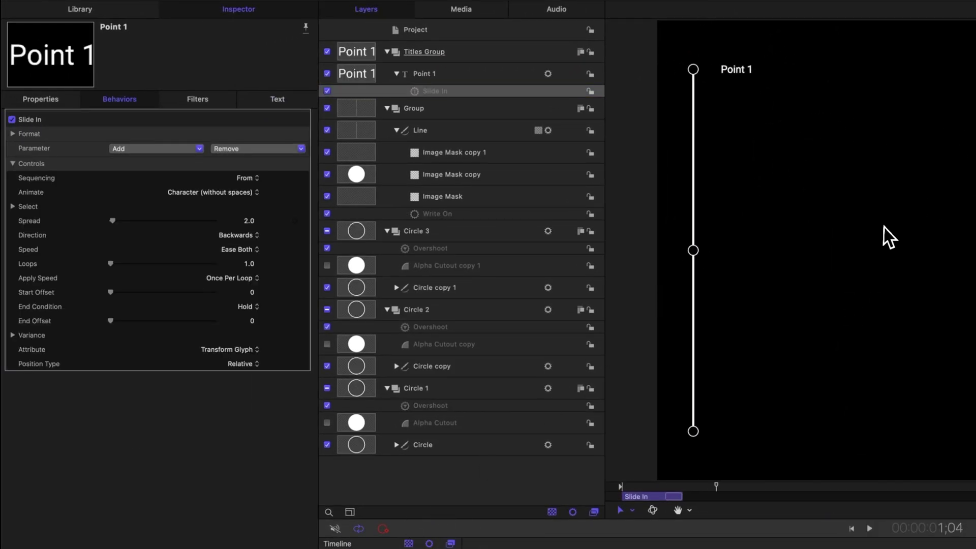
key("space")
key("space")
Step: Duplicate Point 1 beside the middle bullet and change its text to 'Point 2'
left_click(442, 75)
key("super+d")
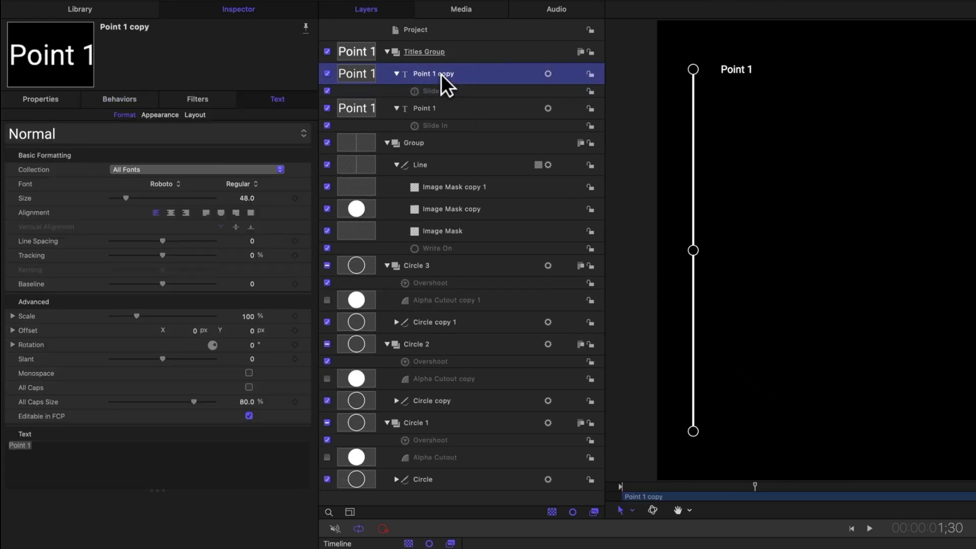
left_click(748, 87)
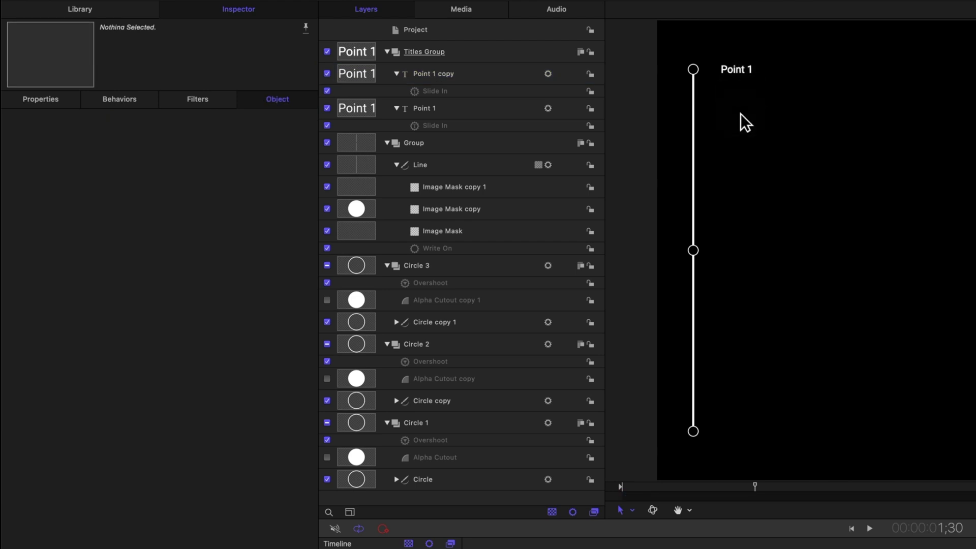
left_click_drag(734, 69, 733, 93)
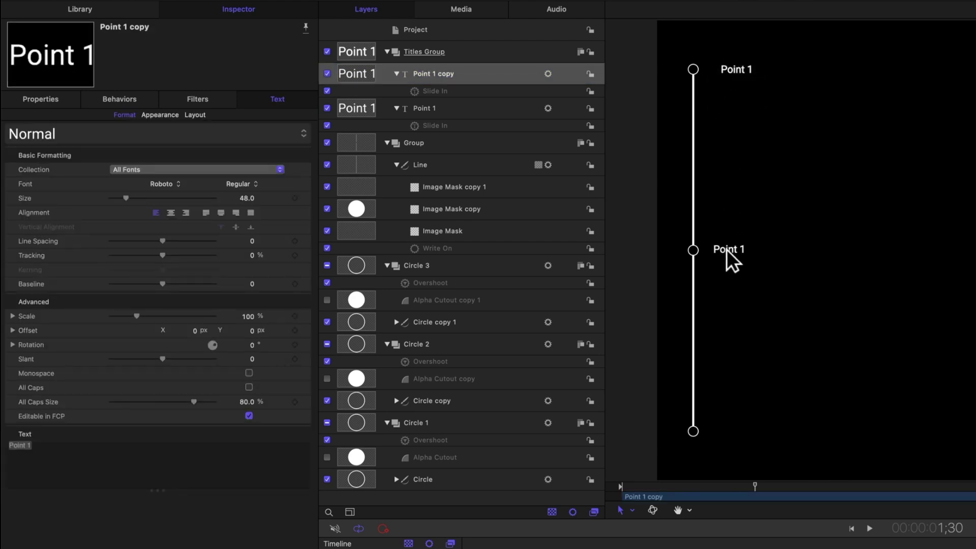
left_click_drag(732, 248, 734, 250)
left_click(104, 451)
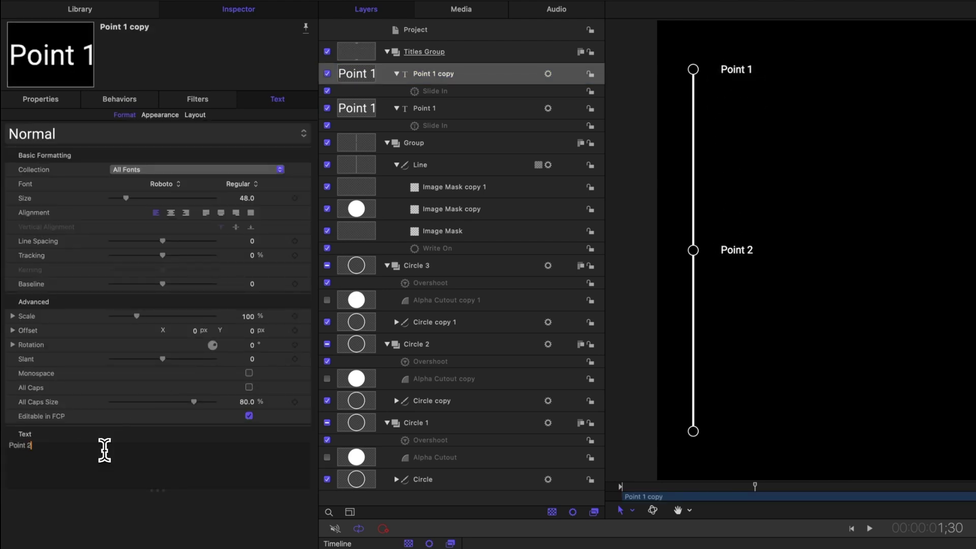
type("2")
left_click(459, 71)
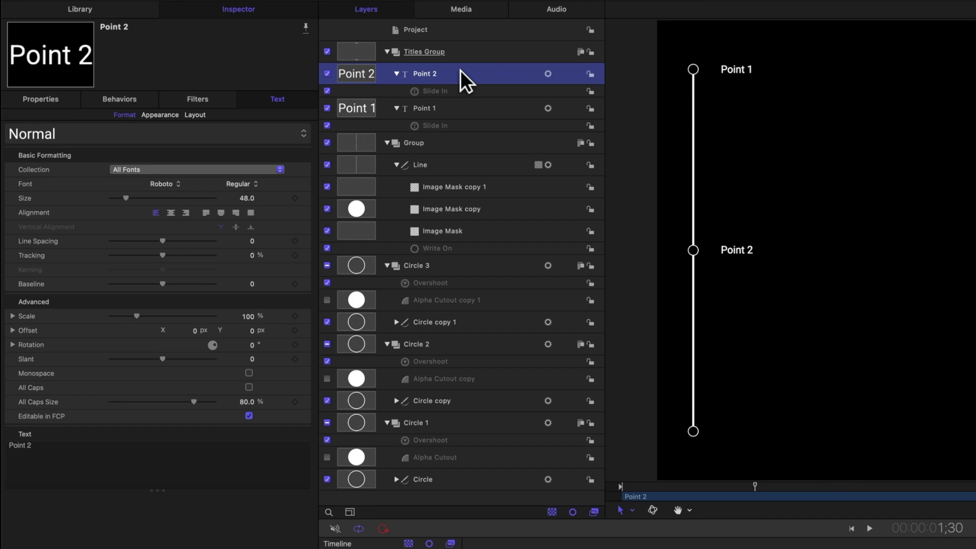
Step: Duplicate Point 2 beside the bottom bullet and change its text to 'Point 3'
key("super+d")
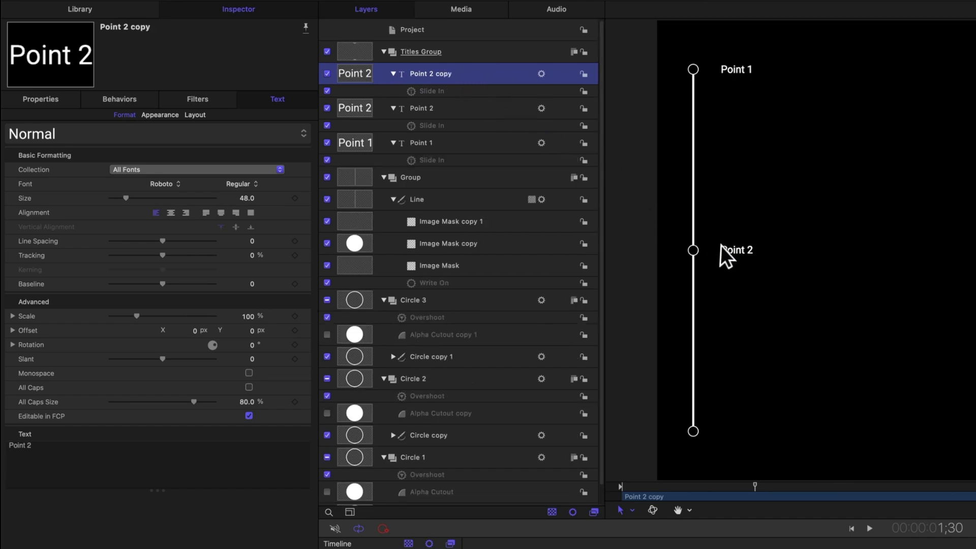
left_click_drag(721, 245, 736, 365)
left_click(113, 447)
key("BackSpace")
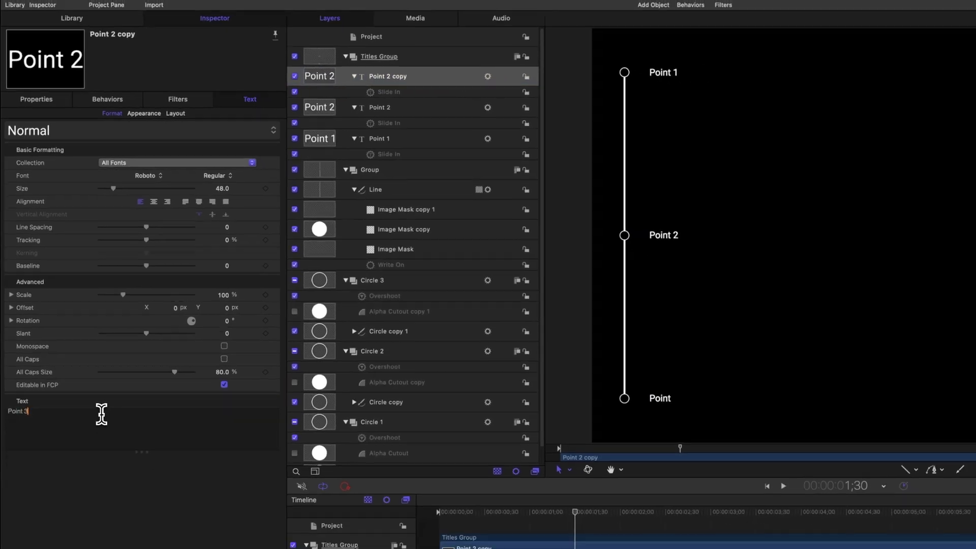
type("3")
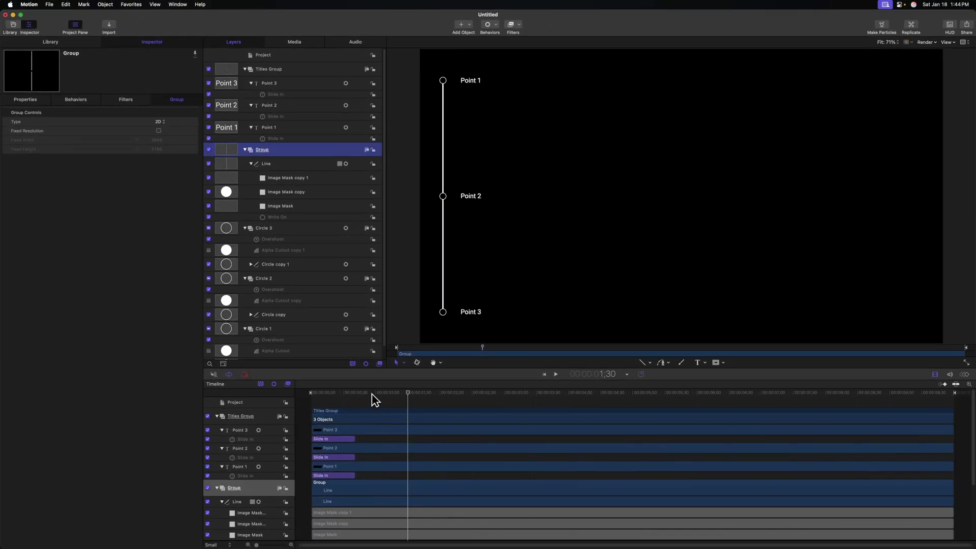
left_click_drag(371, 394, 285, 390)
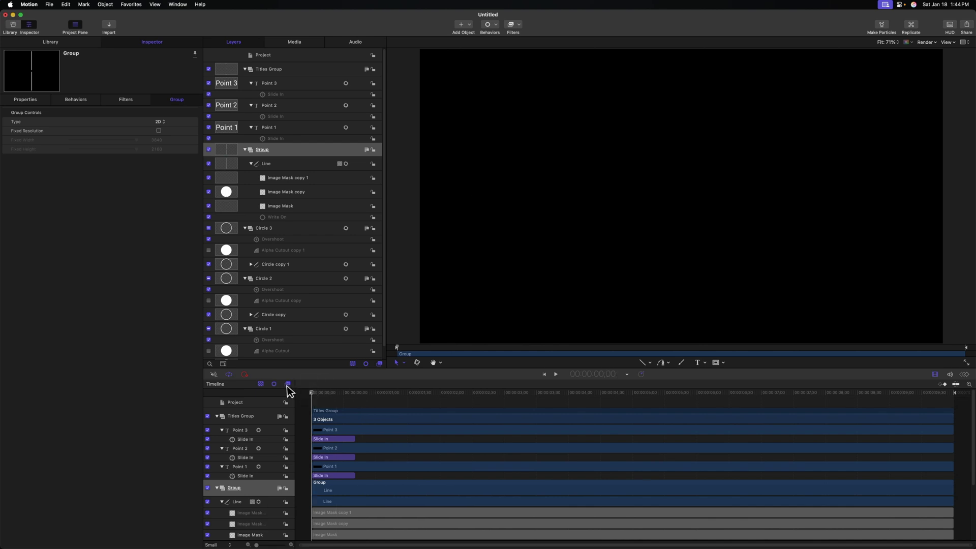
Step: Shift Point 2's timeline bar slightly later and Point 3's further, then play back the stagger
key("space")
key("space")
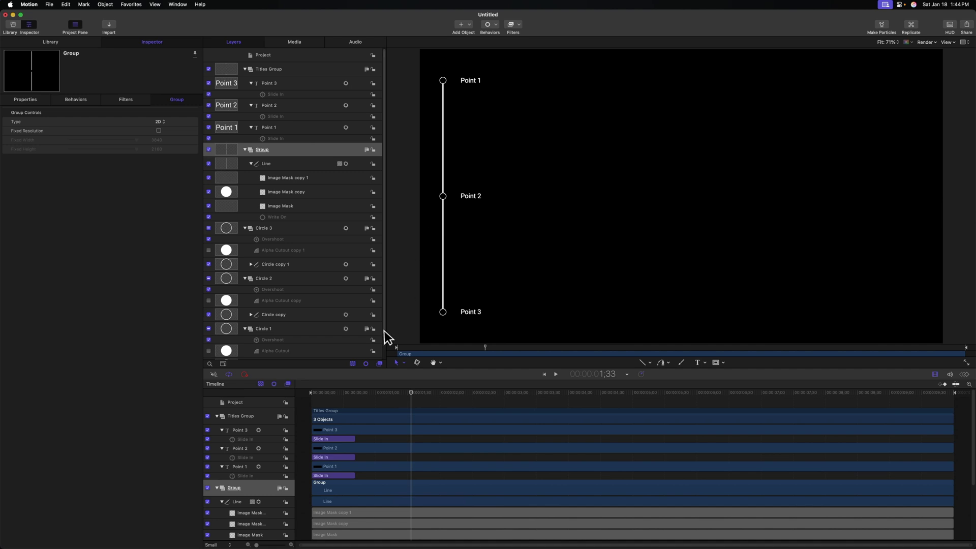
mouse_move(338, 394)
left_mouse_down()
mouse_move(310, 394)
mouse_move(328, 395)
mouse_move(327, 407)
left_mouse_up()
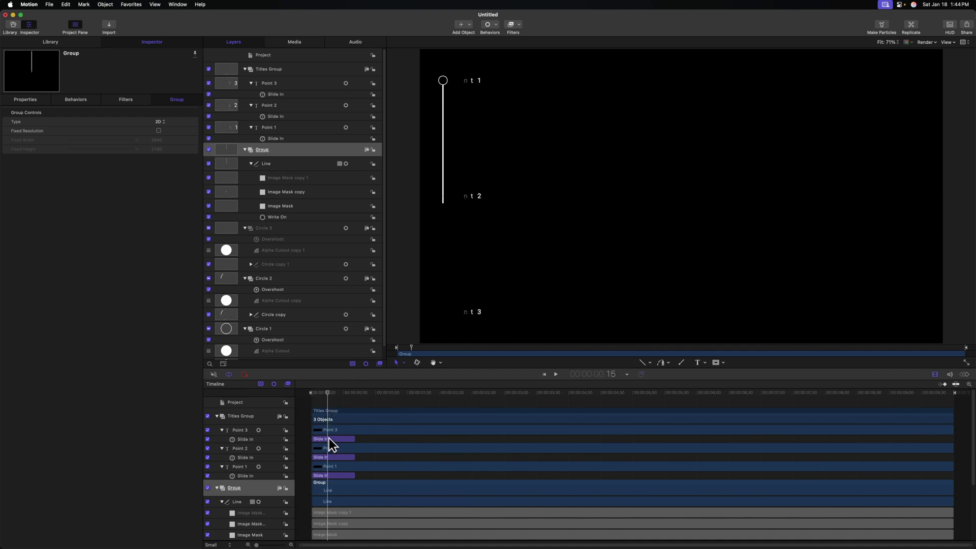
left_click_drag(327, 453, 342, 450)
left_click_drag(333, 395, 344, 394)
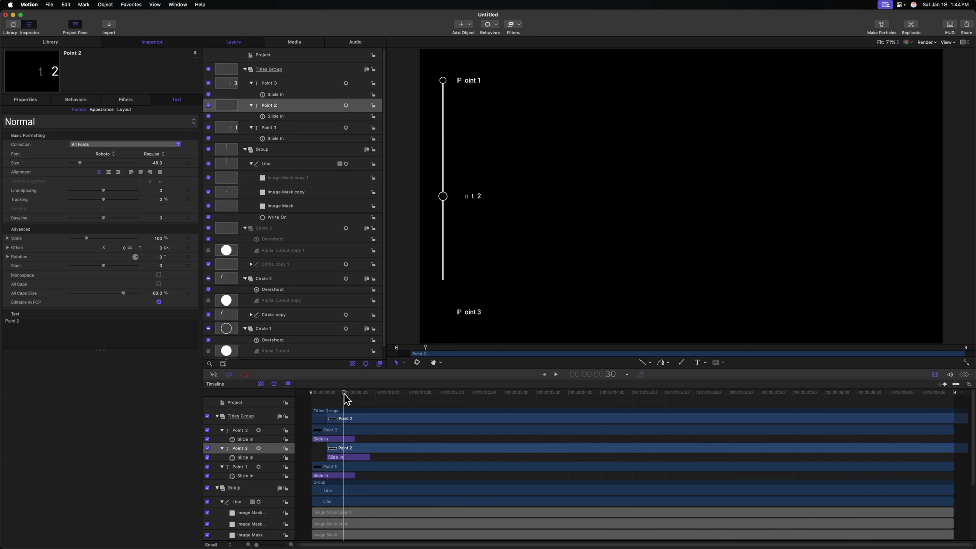
left_click(330, 429)
left_click_drag(331, 430, 362, 430)
key("space")
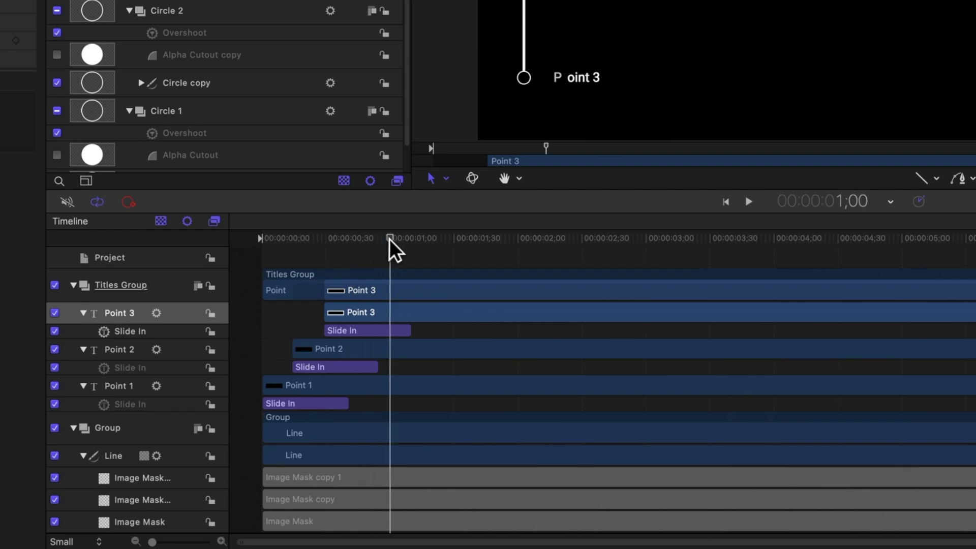
Step: Add a marker at 00:00:01;10 where Point 3 finishes sliding in, and open its settings
mouse_move(429, 241)
left_mouse_down()
mouse_move(438, 242)
mouse_move(411, 240)
left_mouse_up()
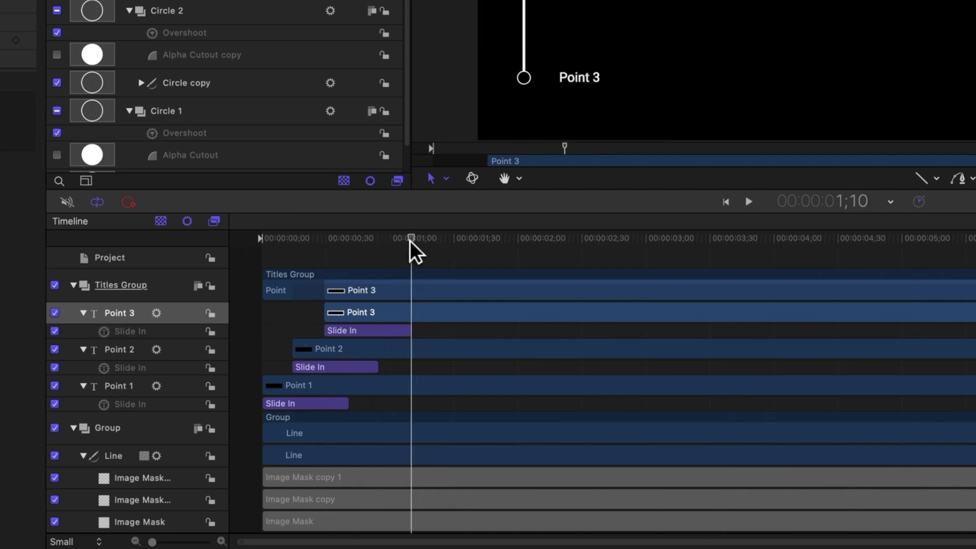
key("shift+m")
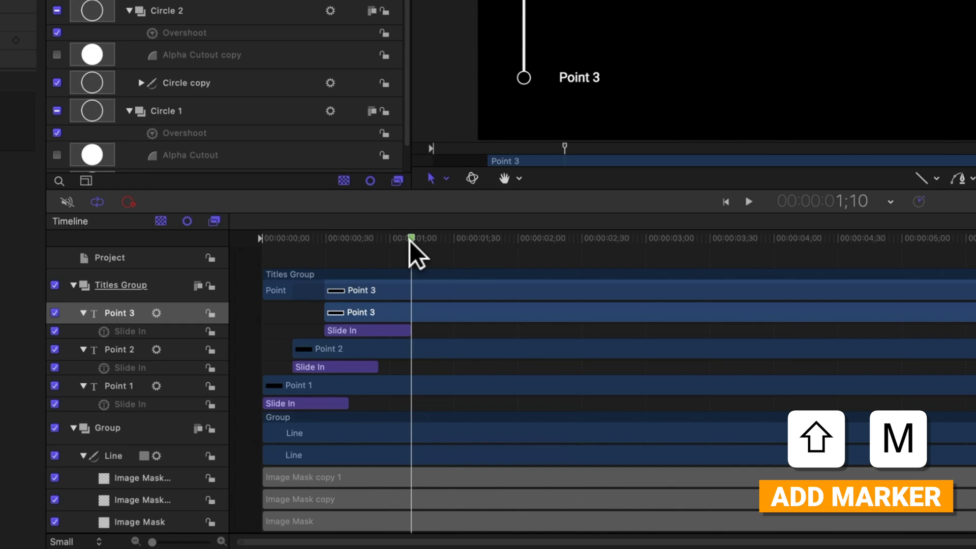
left_click_drag(398, 236, 382, 237)
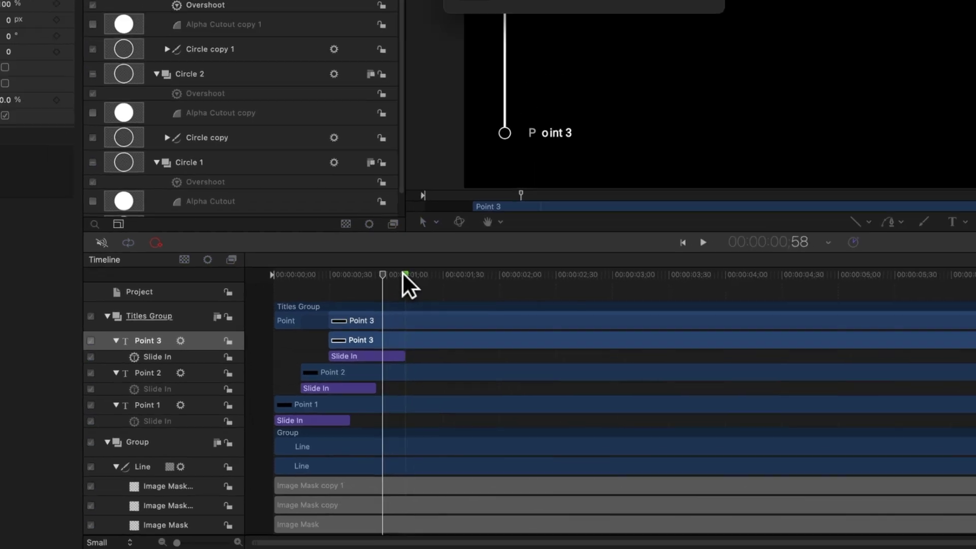
double_click(411, 238)
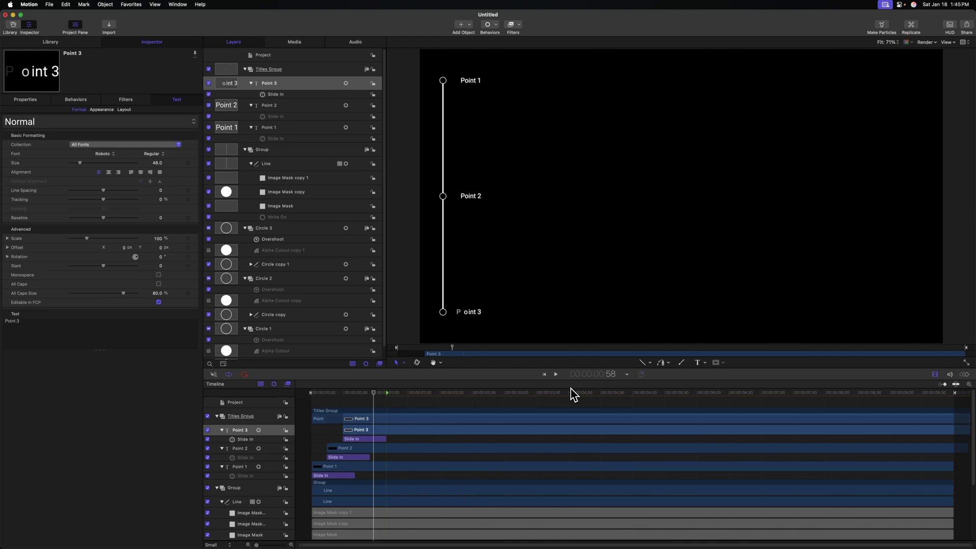
Step: Publish the title as the 'Bullet Points' template in a new 'FCB's Patreon' category
key("super+s")
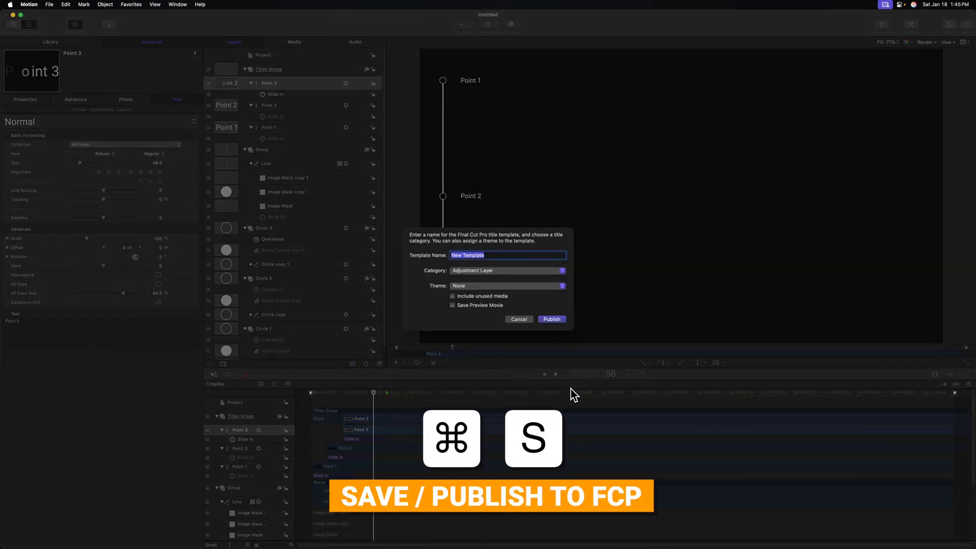
type("Bullet Points")
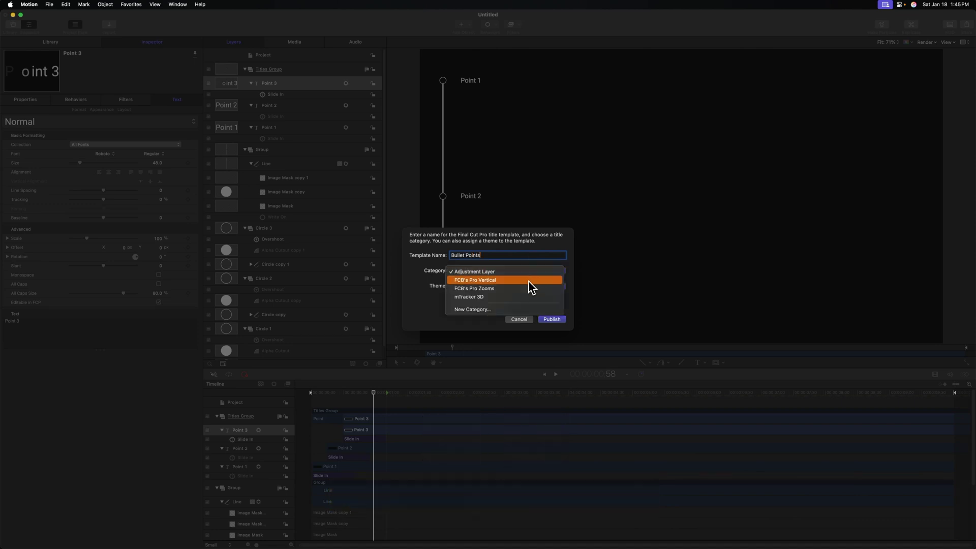
left_click(520, 308)
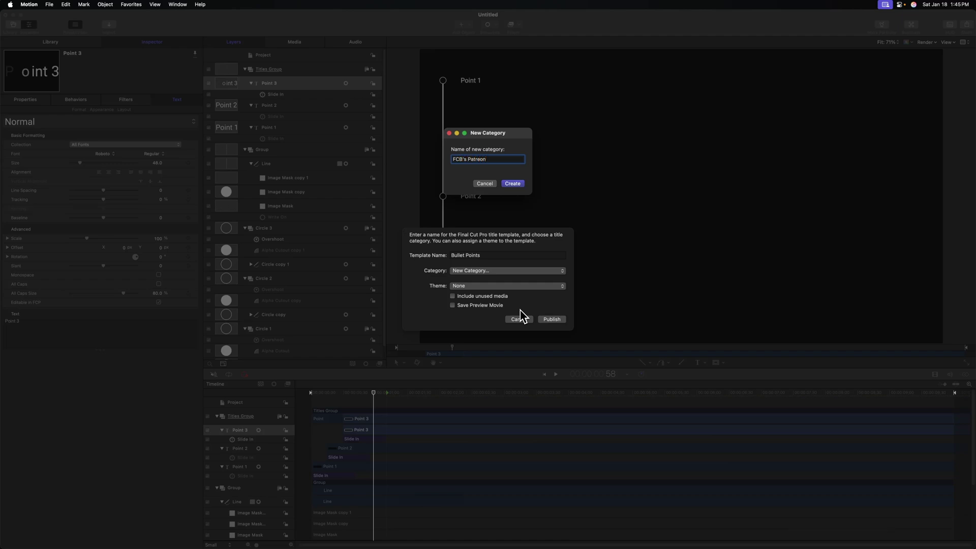
left_click(551, 319)
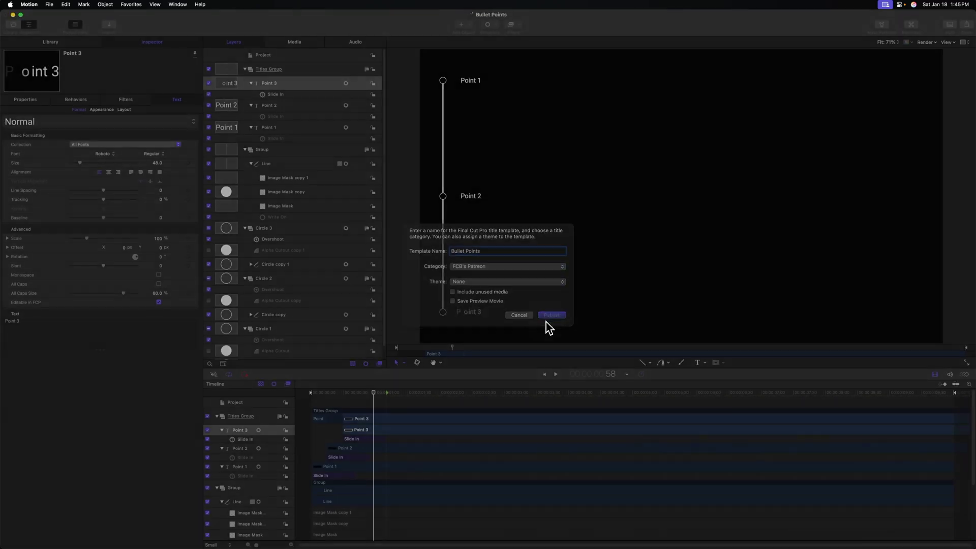